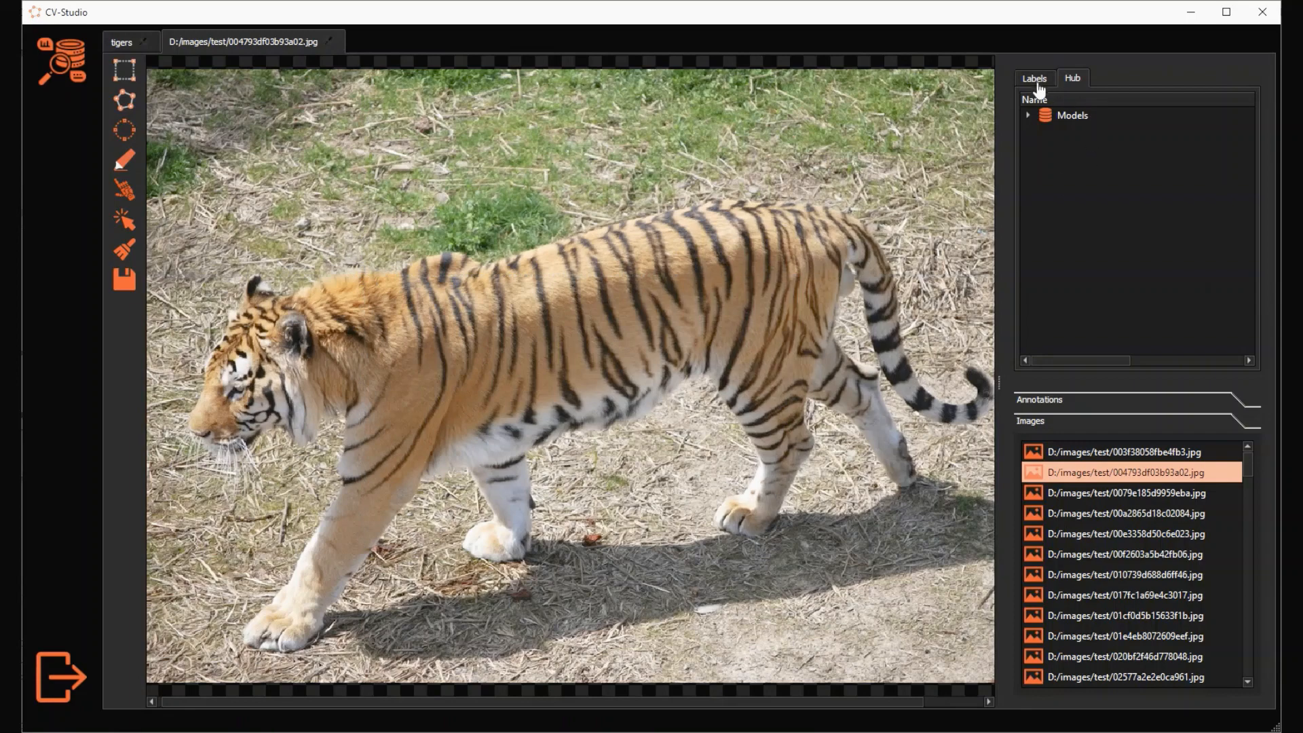
Return to the datasets overview and import all XML annotation files from D:\images\test into the tigers dataset.
click(1036, 80)
click(1071, 80)
click(70, 76)
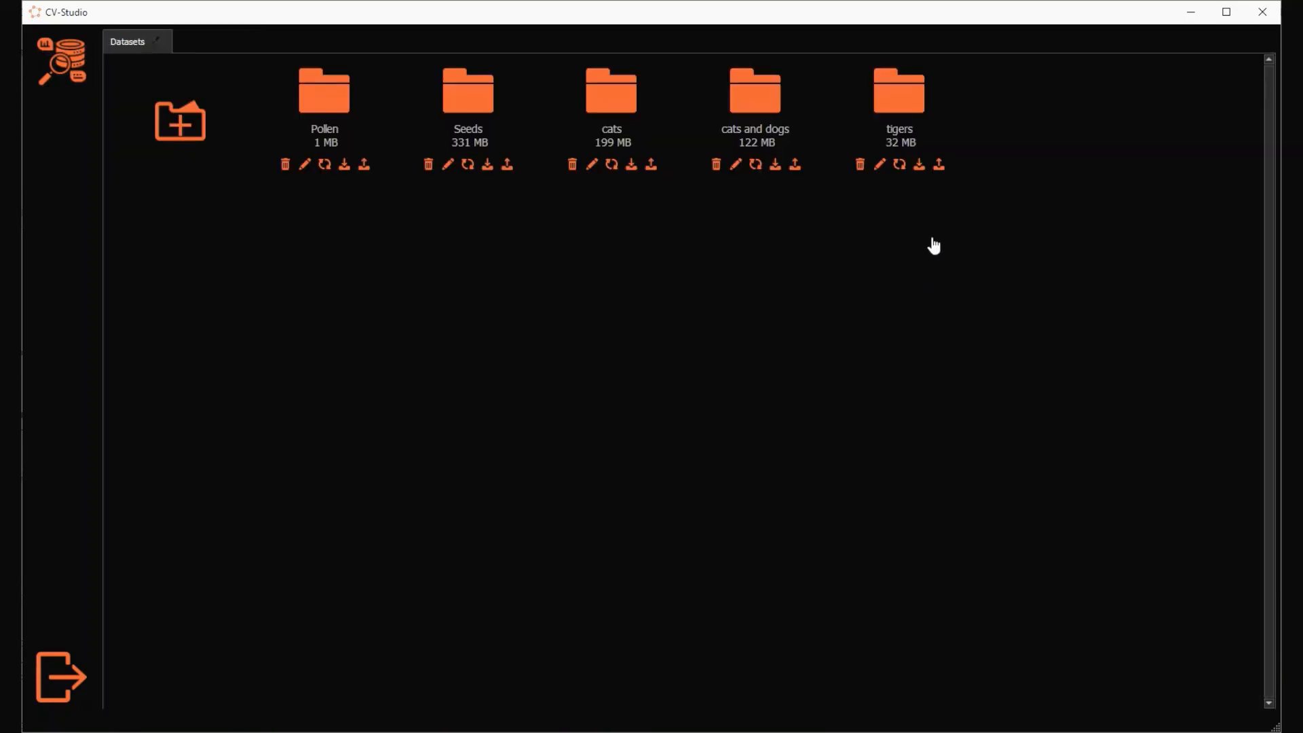
click(938, 169)
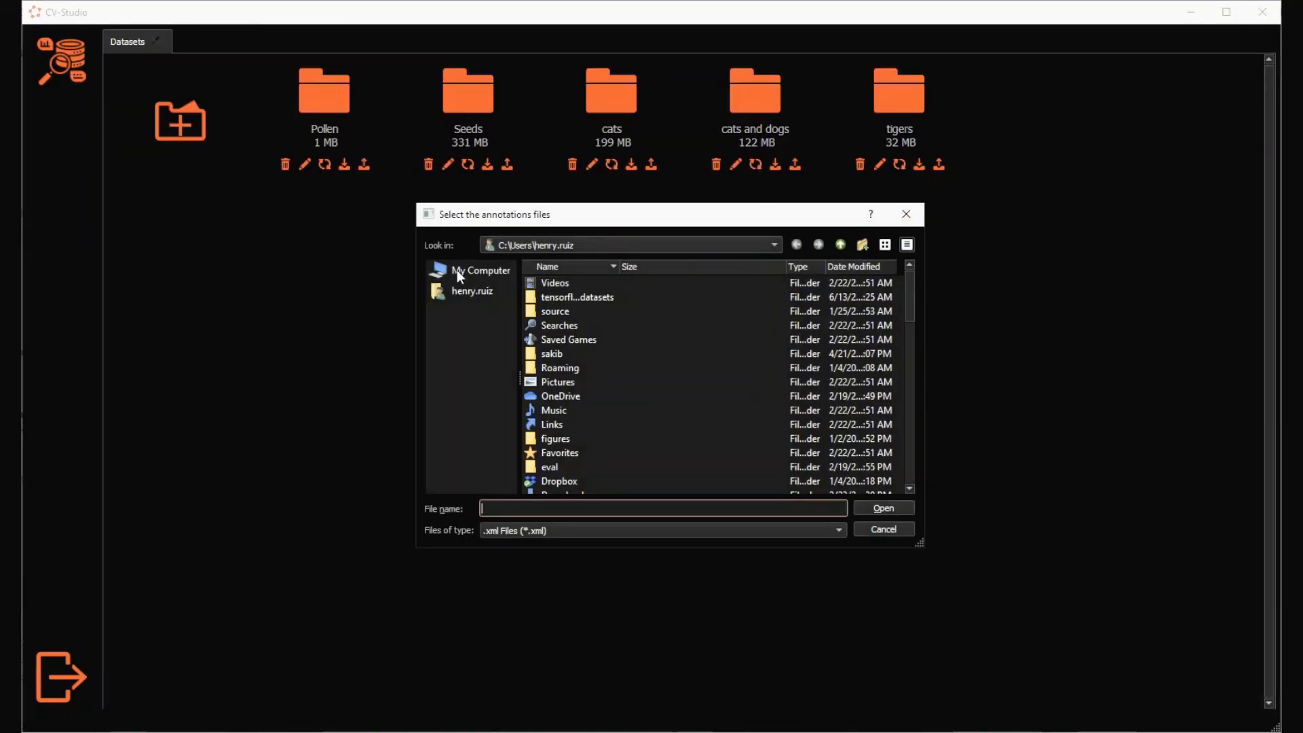
click(458, 270)
double_click(551, 283)
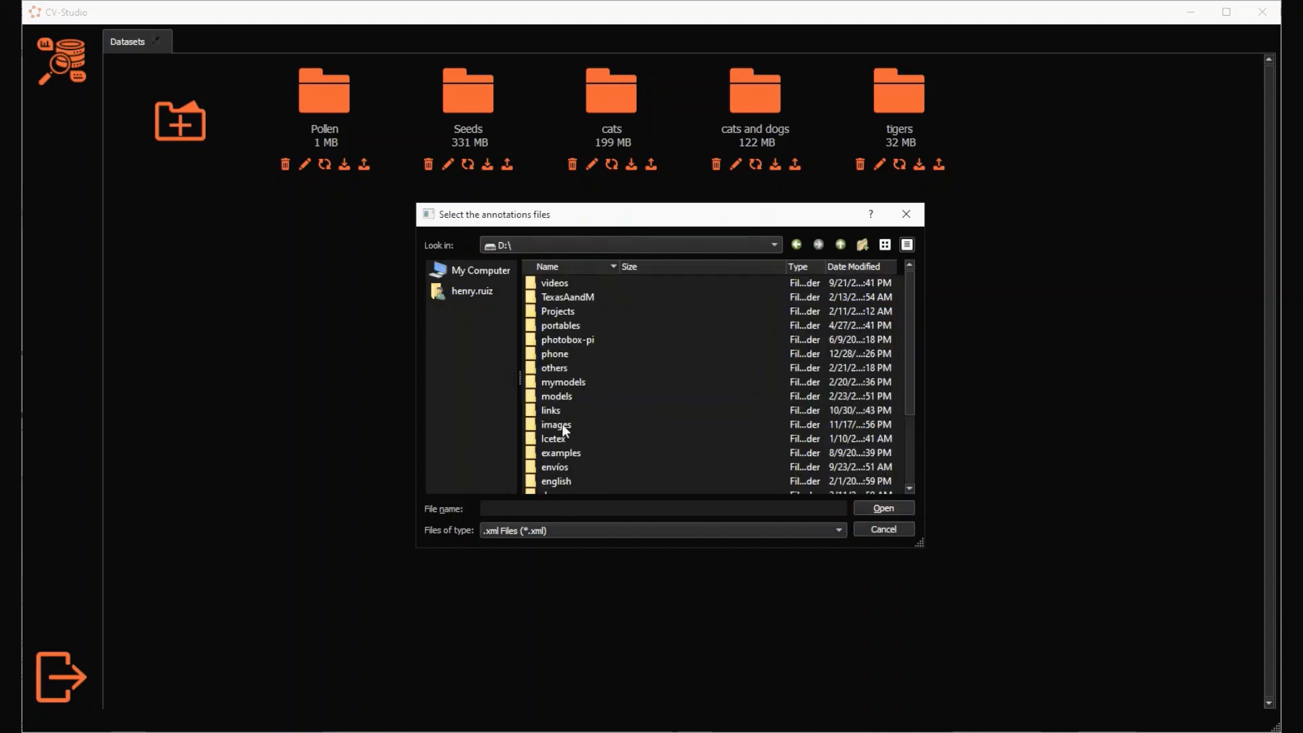
double_click(563, 426)
double_click(567, 380)
click(568, 324)
key(ctrl+a)
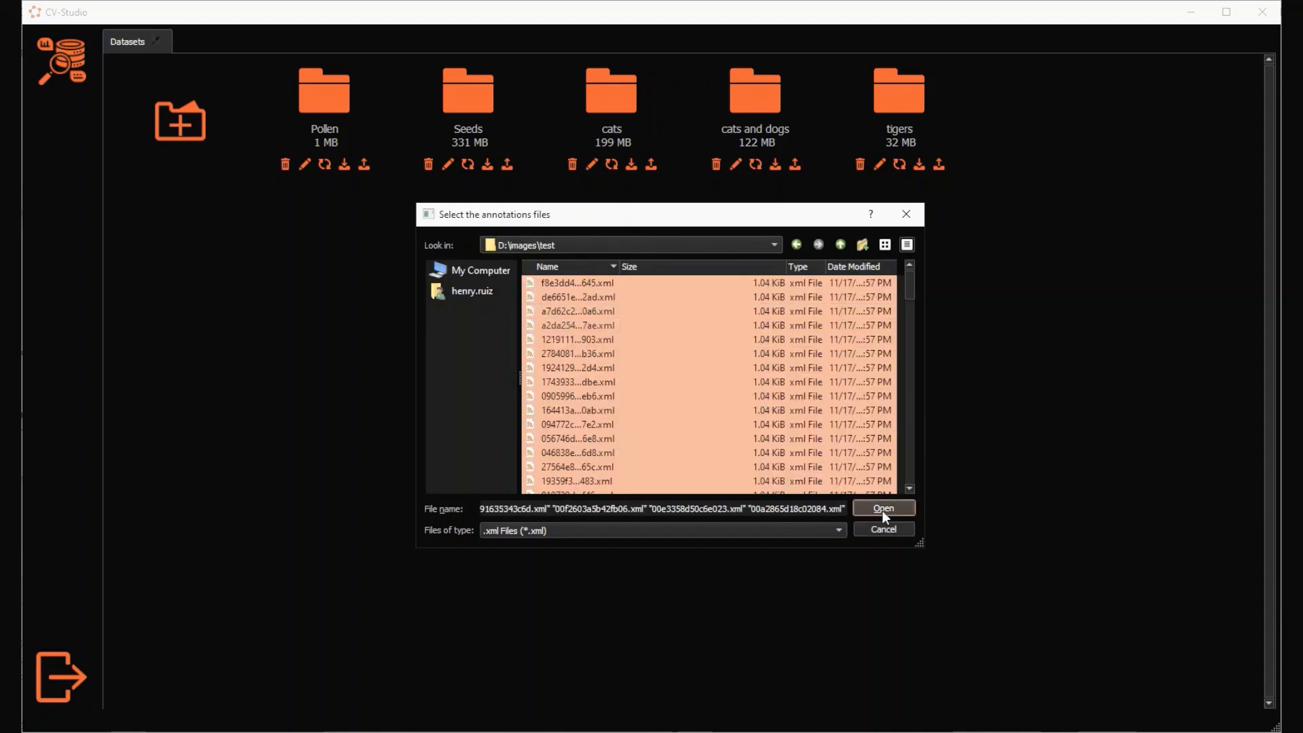
click(882, 509)
click(737, 403)
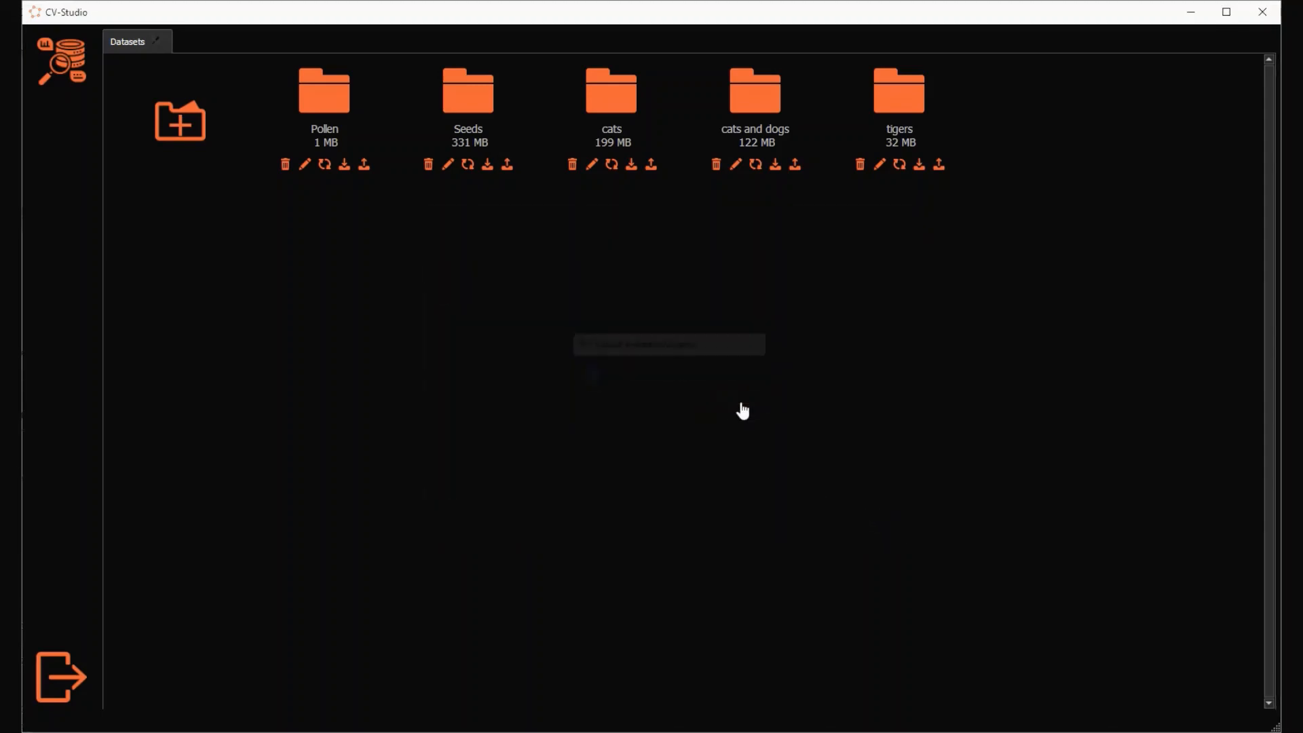
Open the tigers dataset with its label list shown and go to the image 0079e185d9959eba.jpg.
click(905, 103)
click(193, 265)
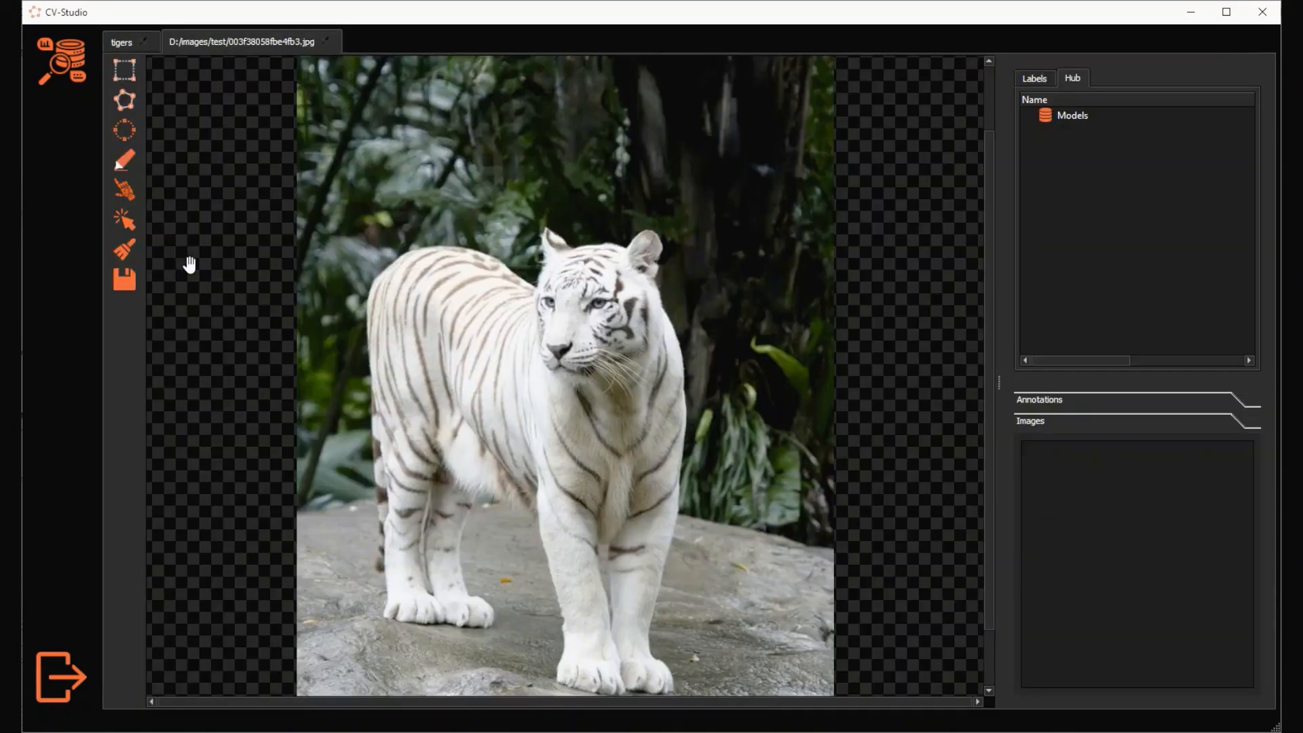
click(1028, 81)
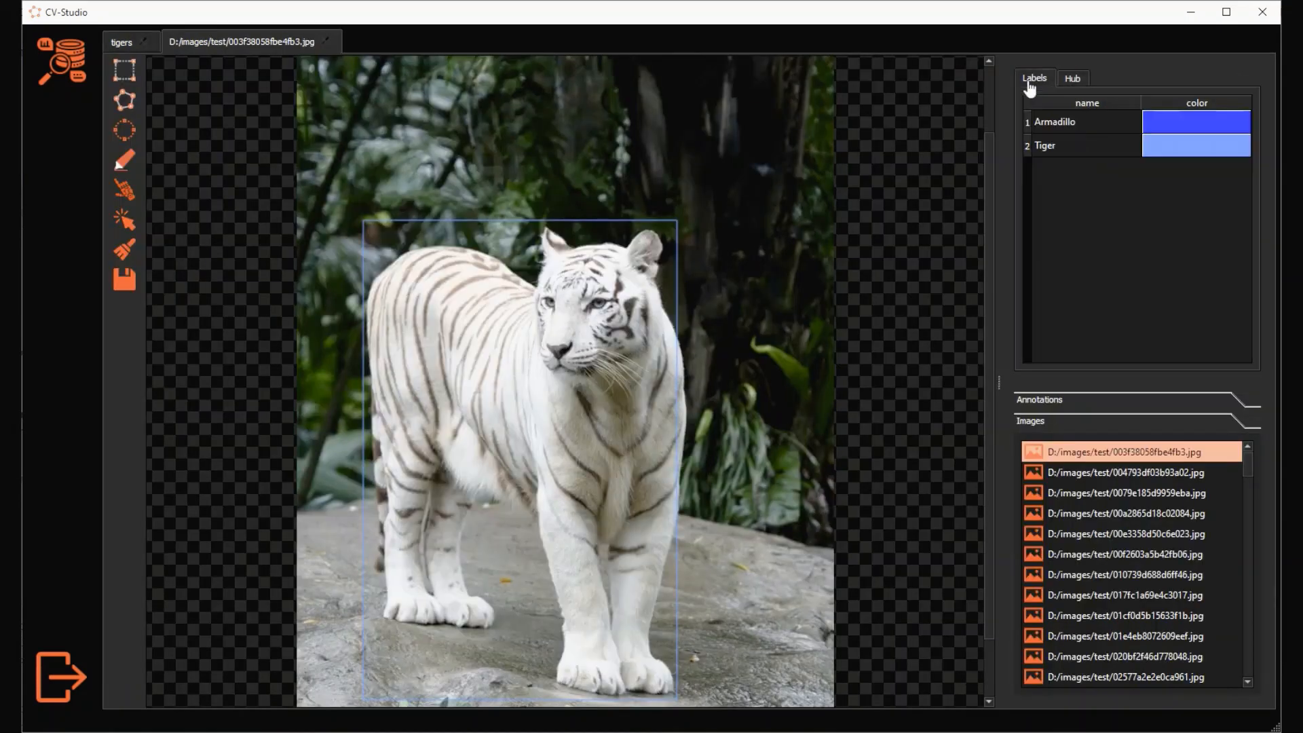
key(d)
key(d)
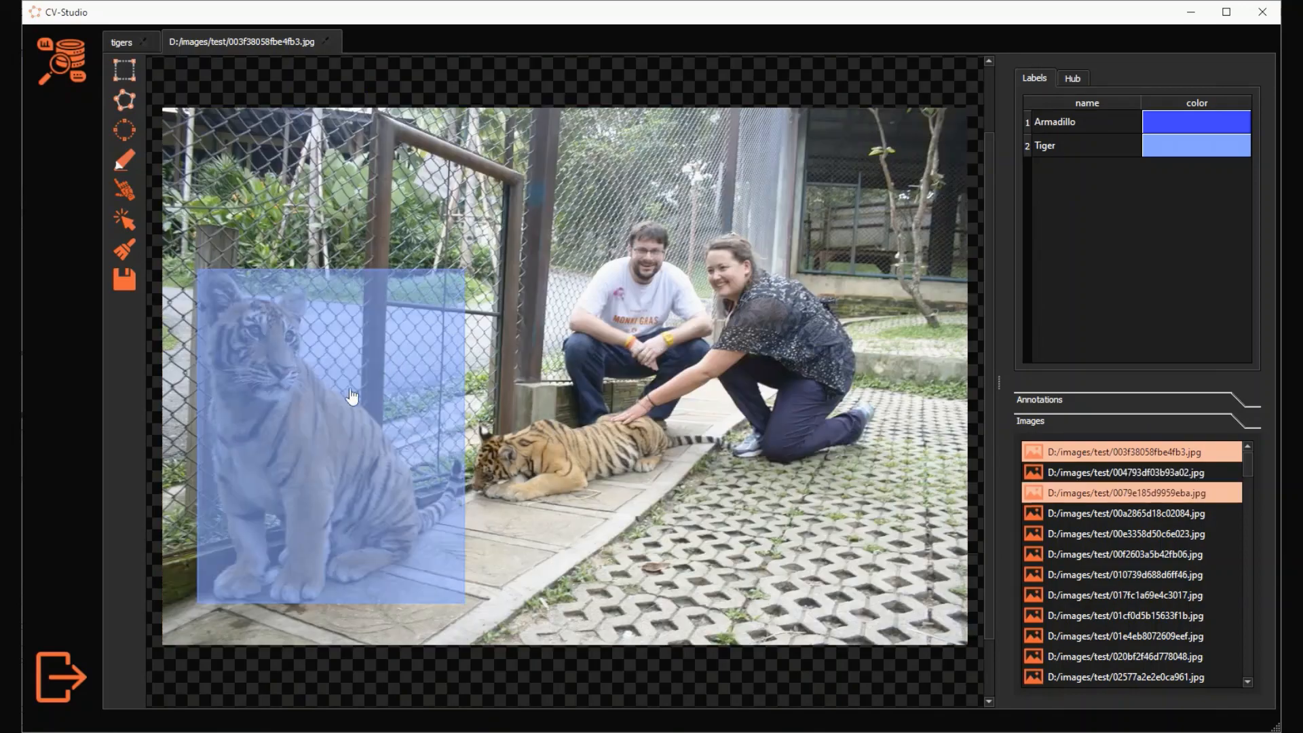
Create a new label named "person" with the pink colour #ff23f4.
scroll(475, 328, up, 5)
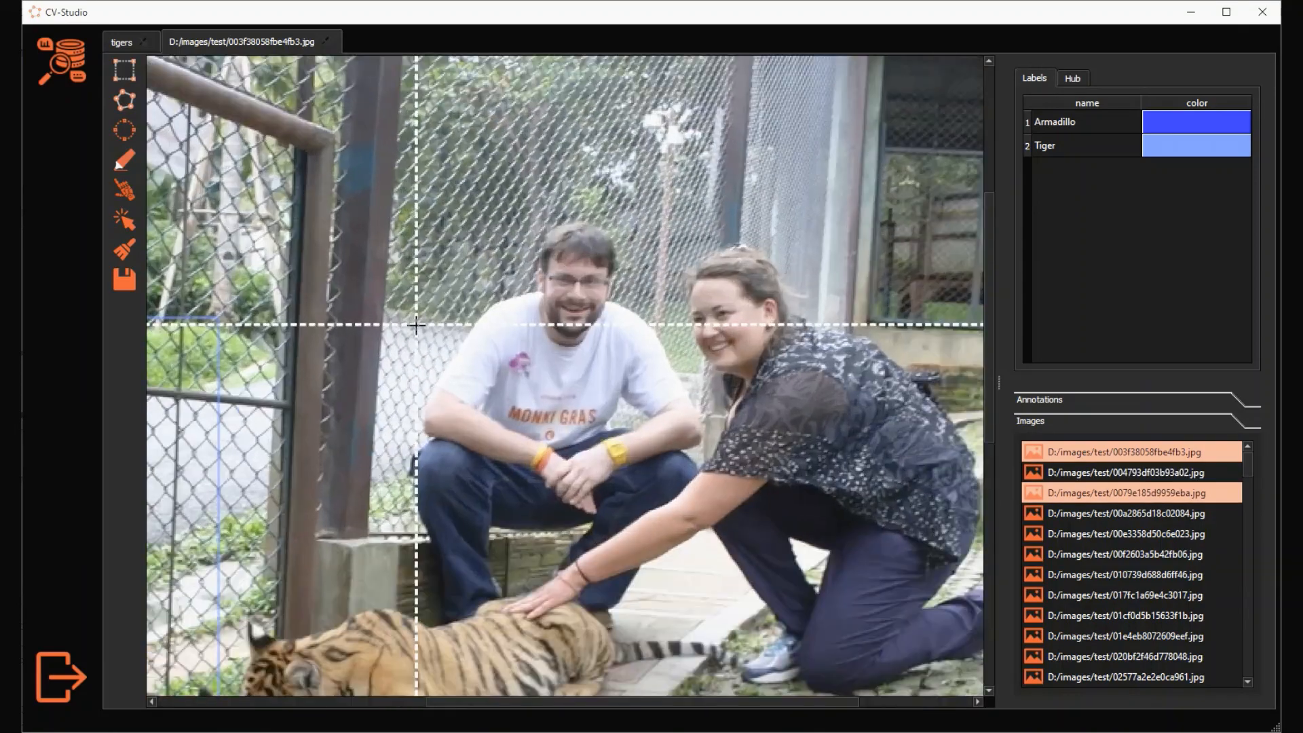
scroll(714, 227, up, 4)
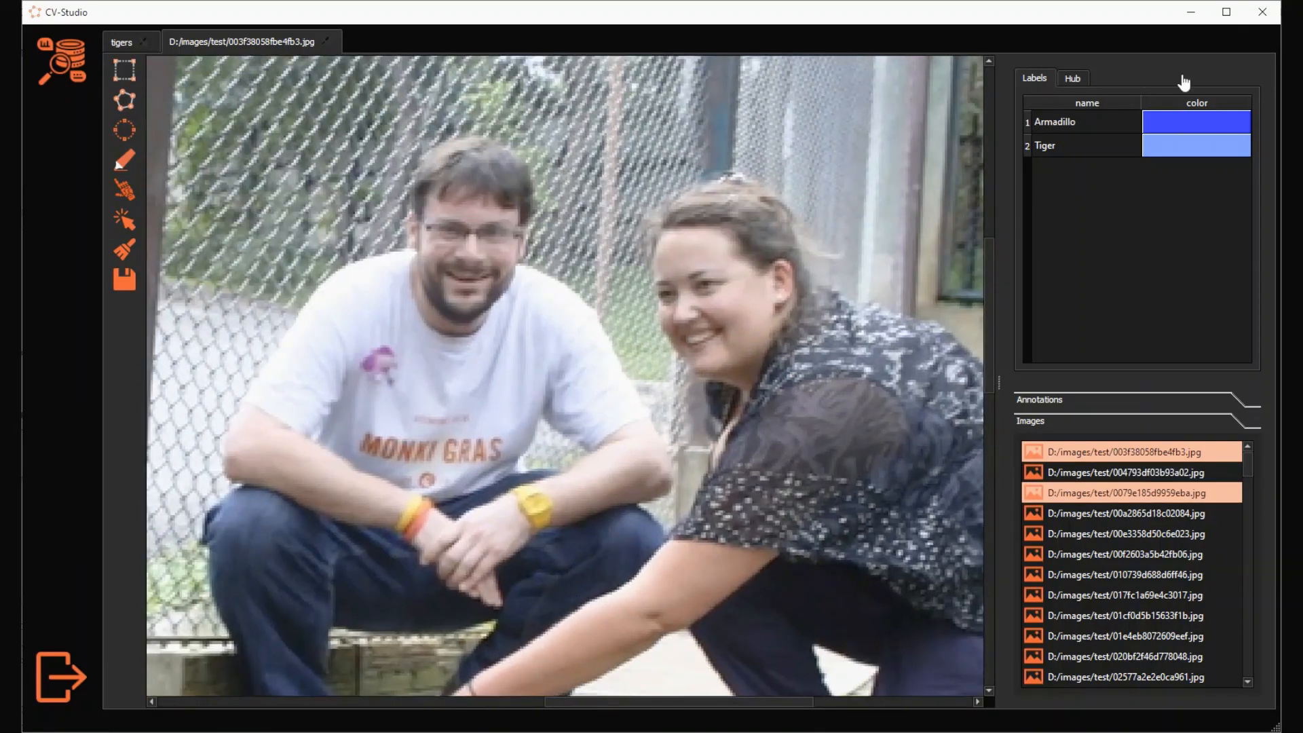
click(1071, 188)
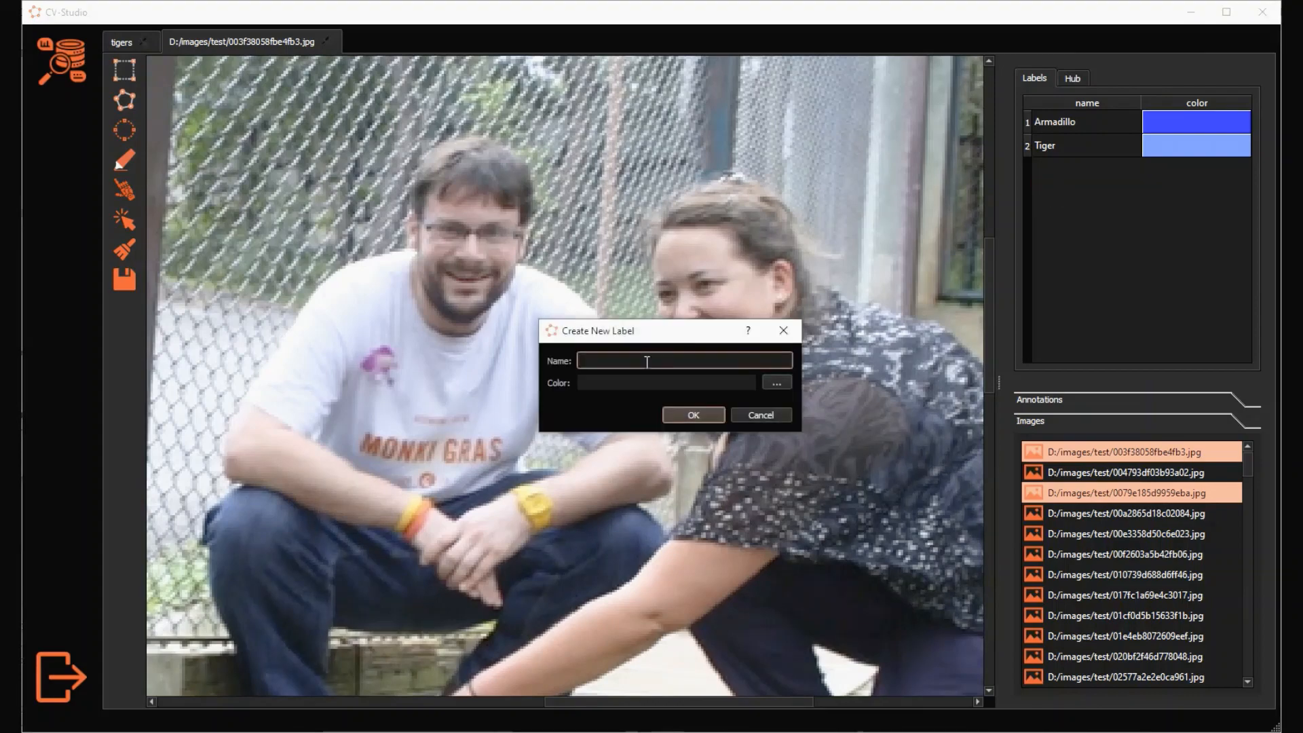
click(776, 384)
click(691, 270)
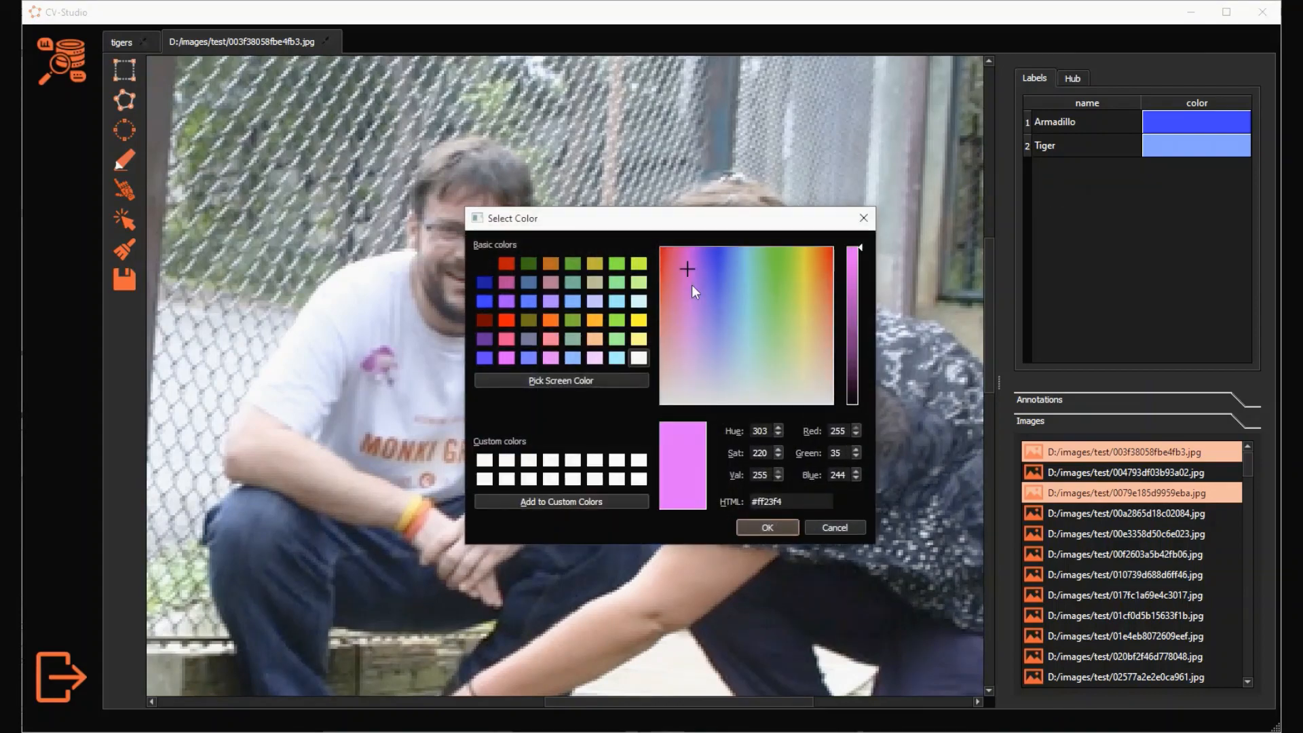
click(767, 528)
click(693, 414)
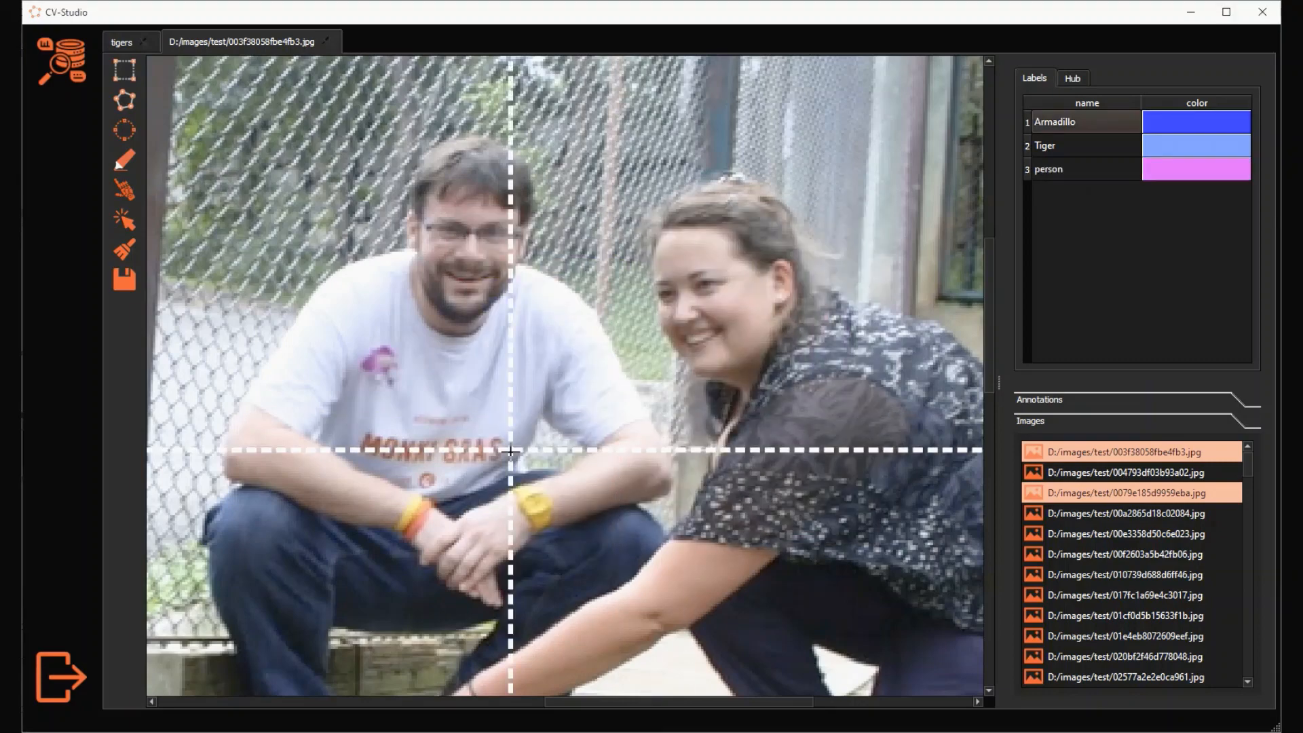
Segment the kneeling woman with Extreme Points, marking her head, back, knee and outstretched hand.
scroll(500, 451, down, 4)
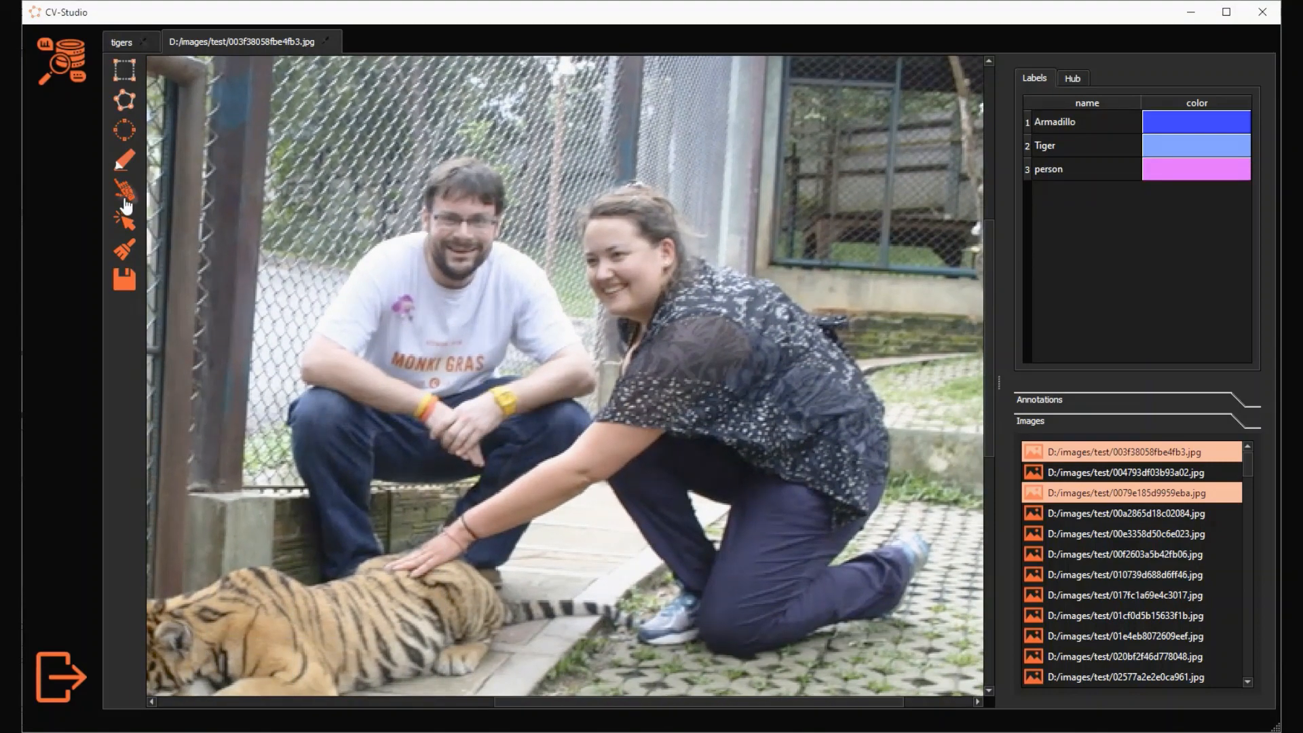
click(626, 186)
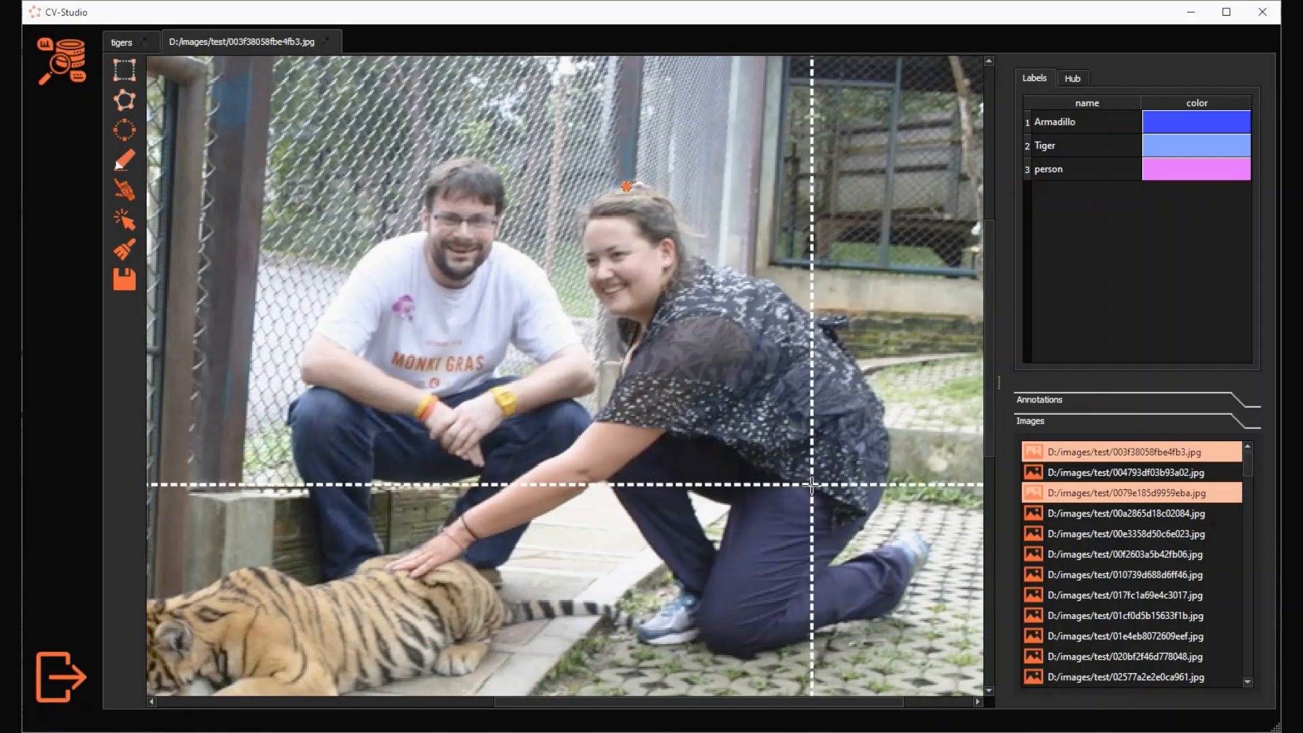
click(888, 432)
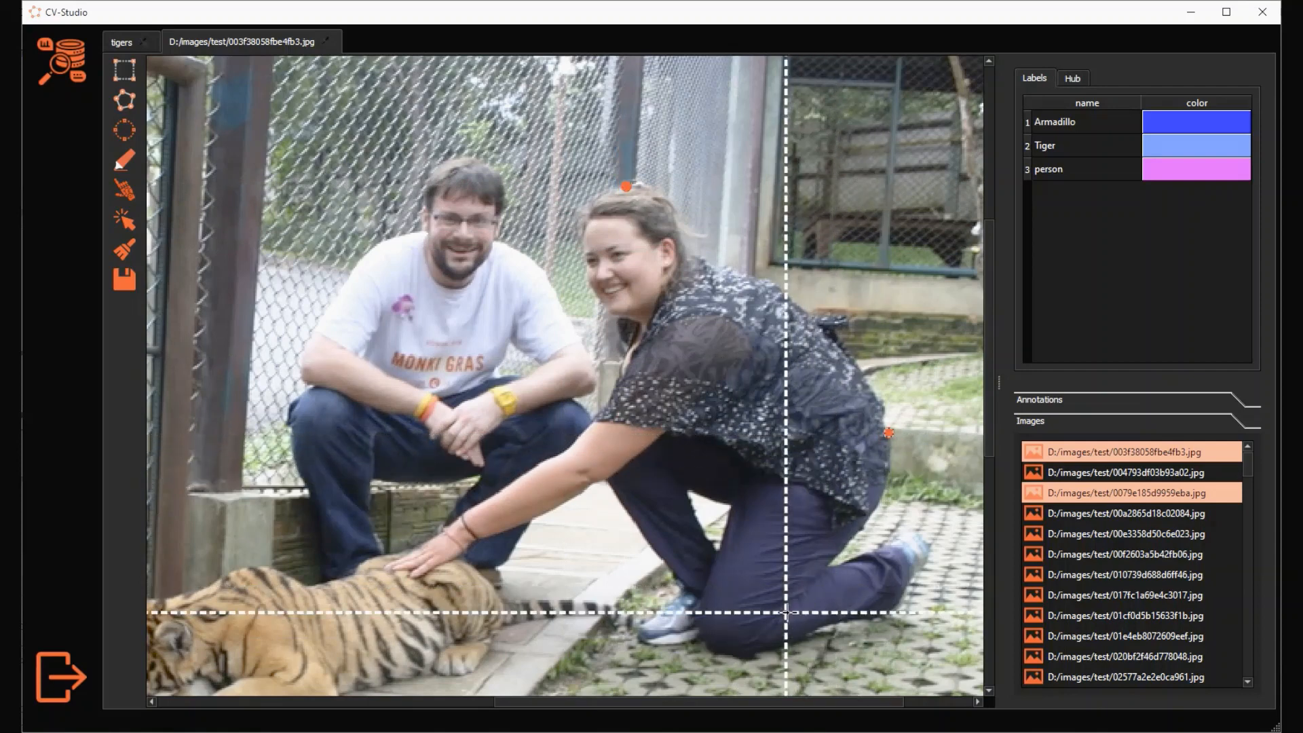
click(737, 650)
click(413, 568)
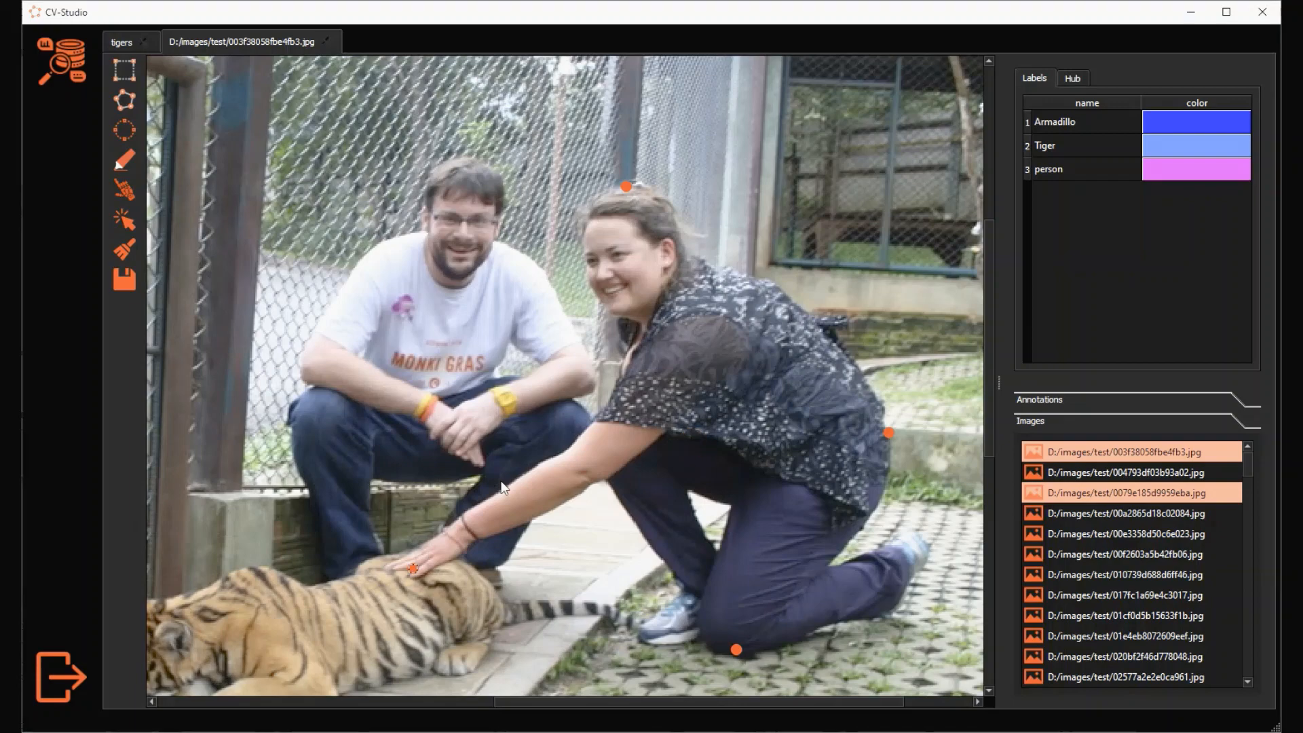
scroll(781, 402, up, 1)
scroll(780, 401, down, 1)
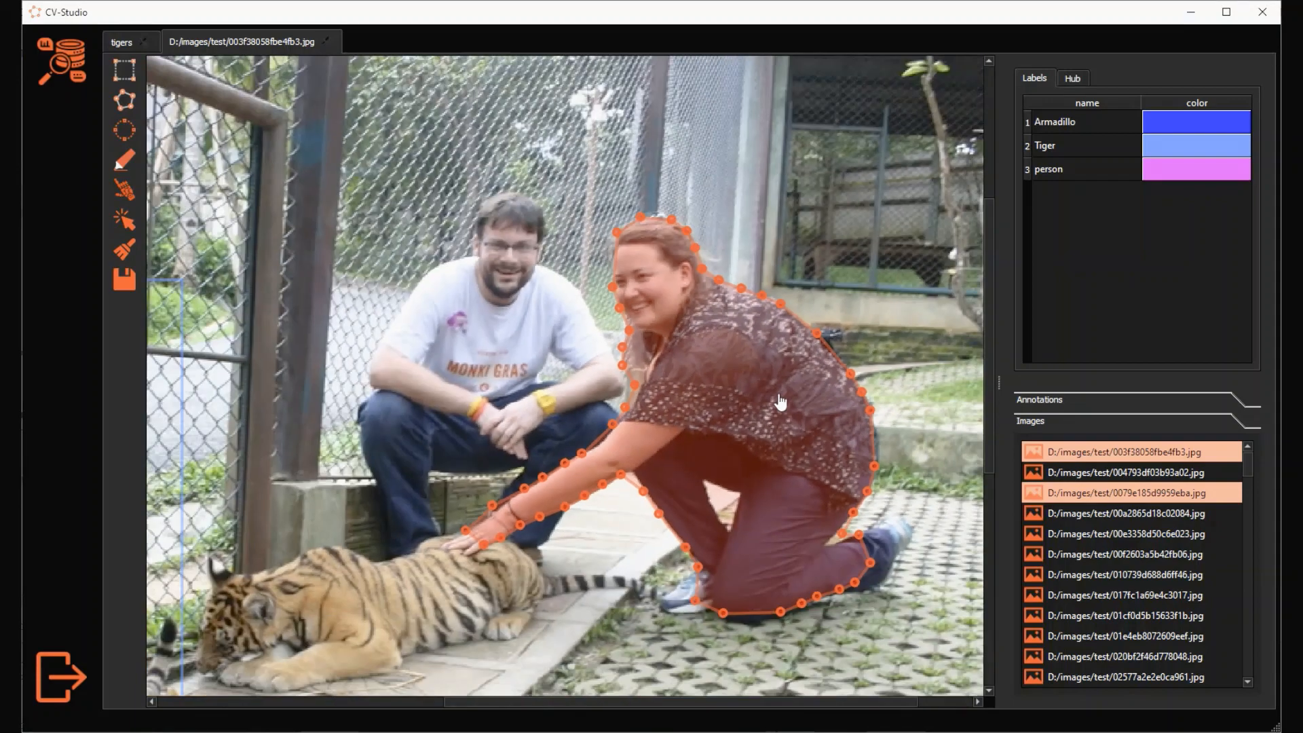
Assign the person label to the kneeling woman's outline.
right_click(724, 339)
mouse_move(784, 368)
click(854, 404)
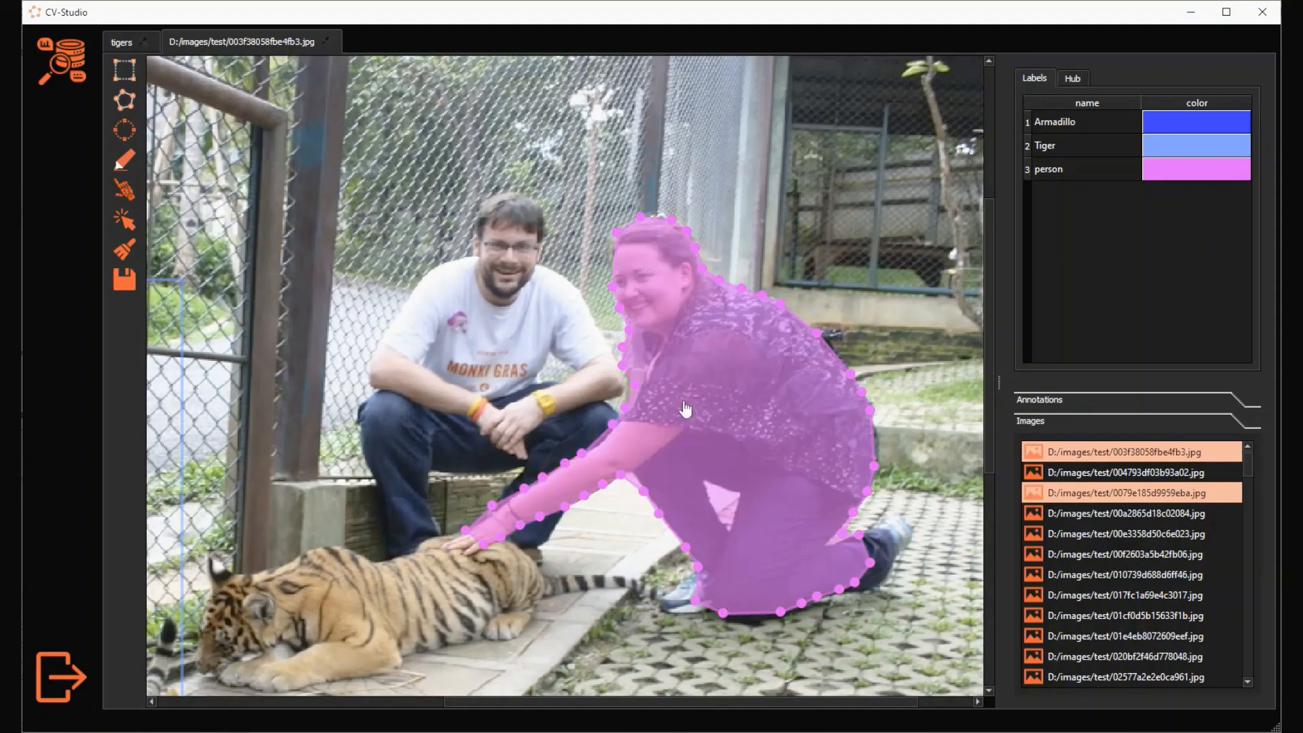
With the person label active, segment the crouching man using Extreme Points at his head, both sides and foot.
click(1067, 169)
click(123, 197)
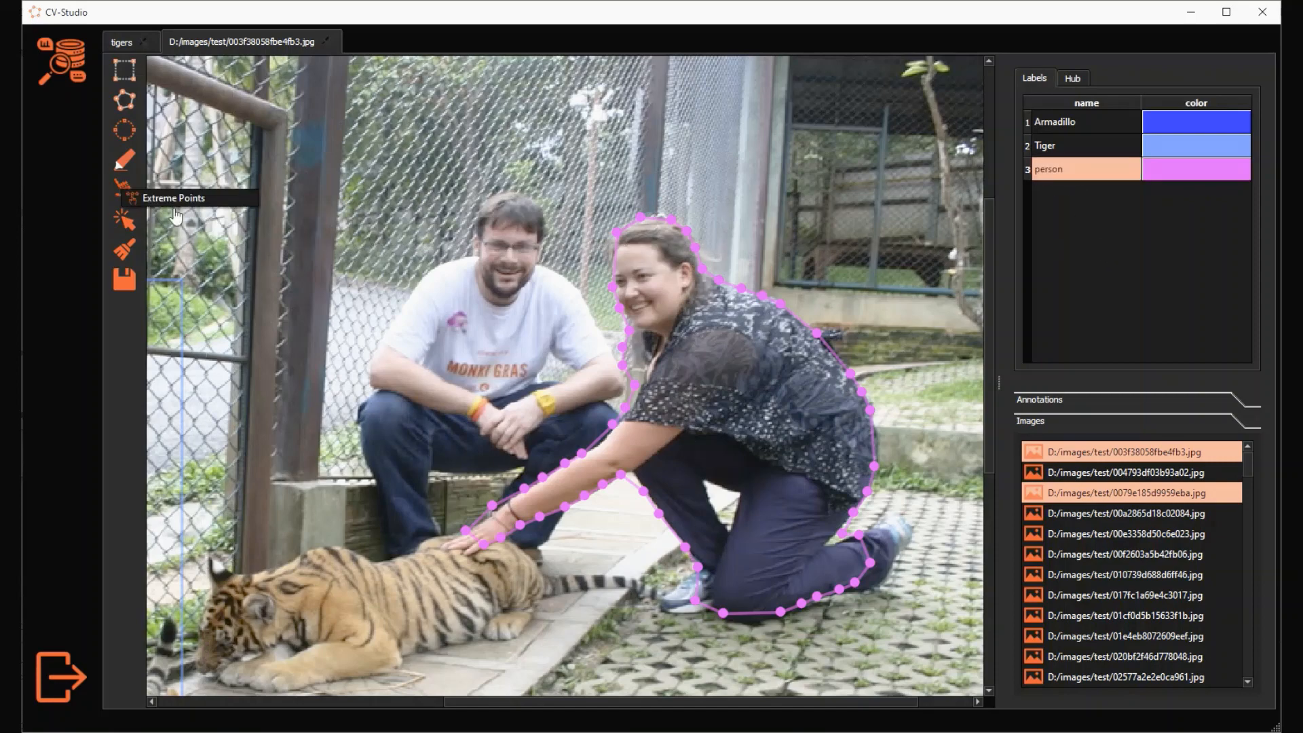
click(178, 210)
scroll(479, 238, up, 2)
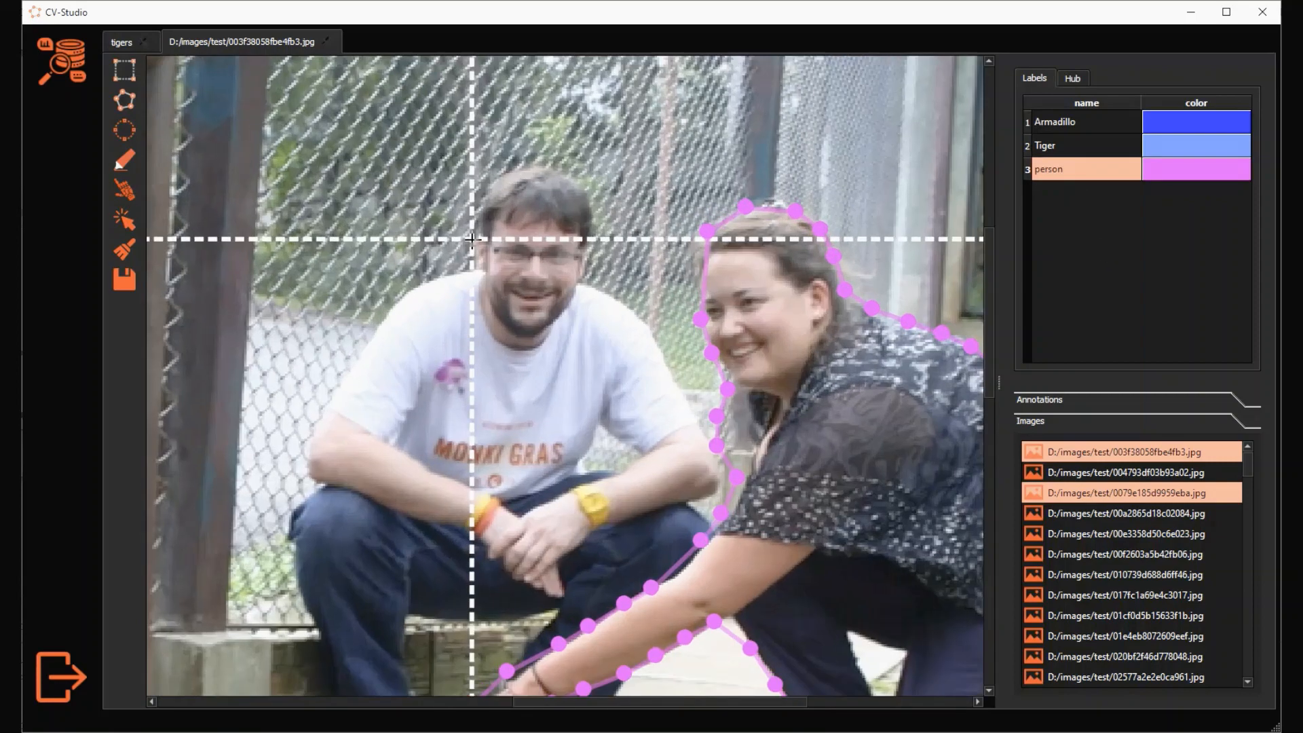
scroll(488, 238, down, 1)
click(522, 193)
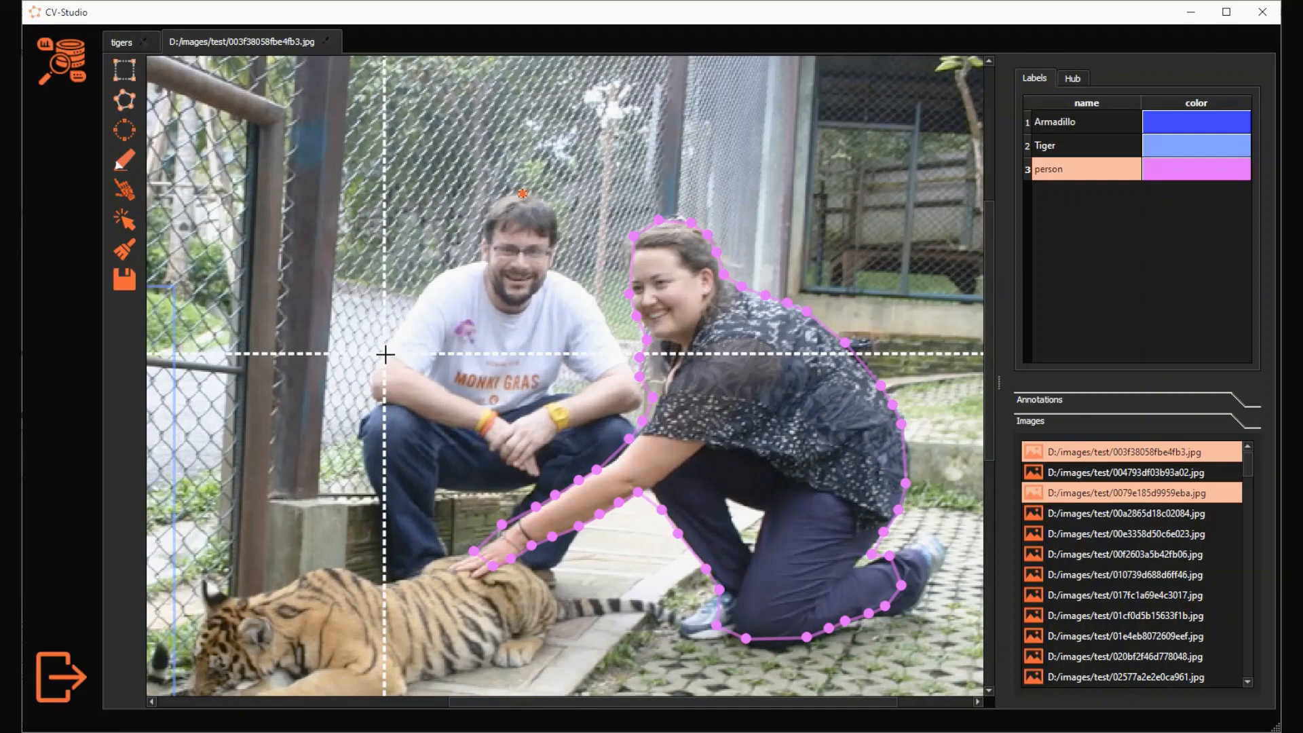
click(367, 386)
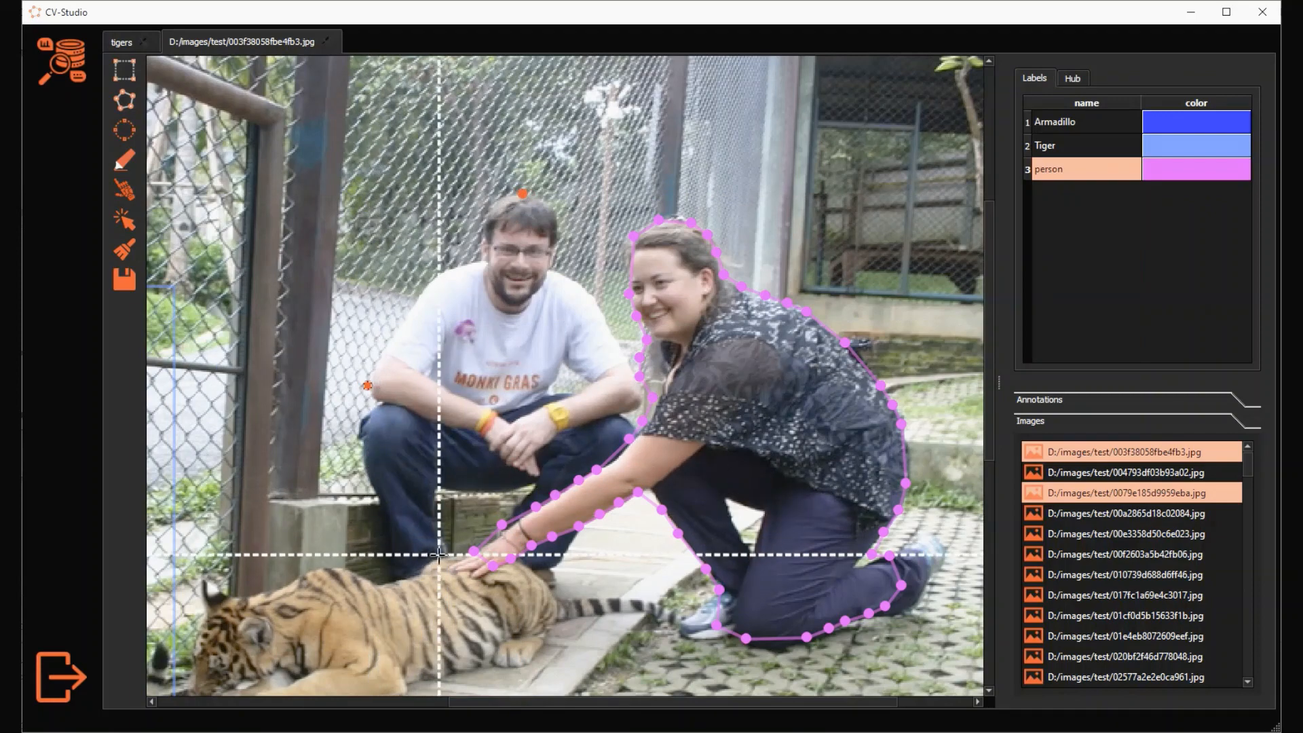
click(442, 556)
click(640, 404)
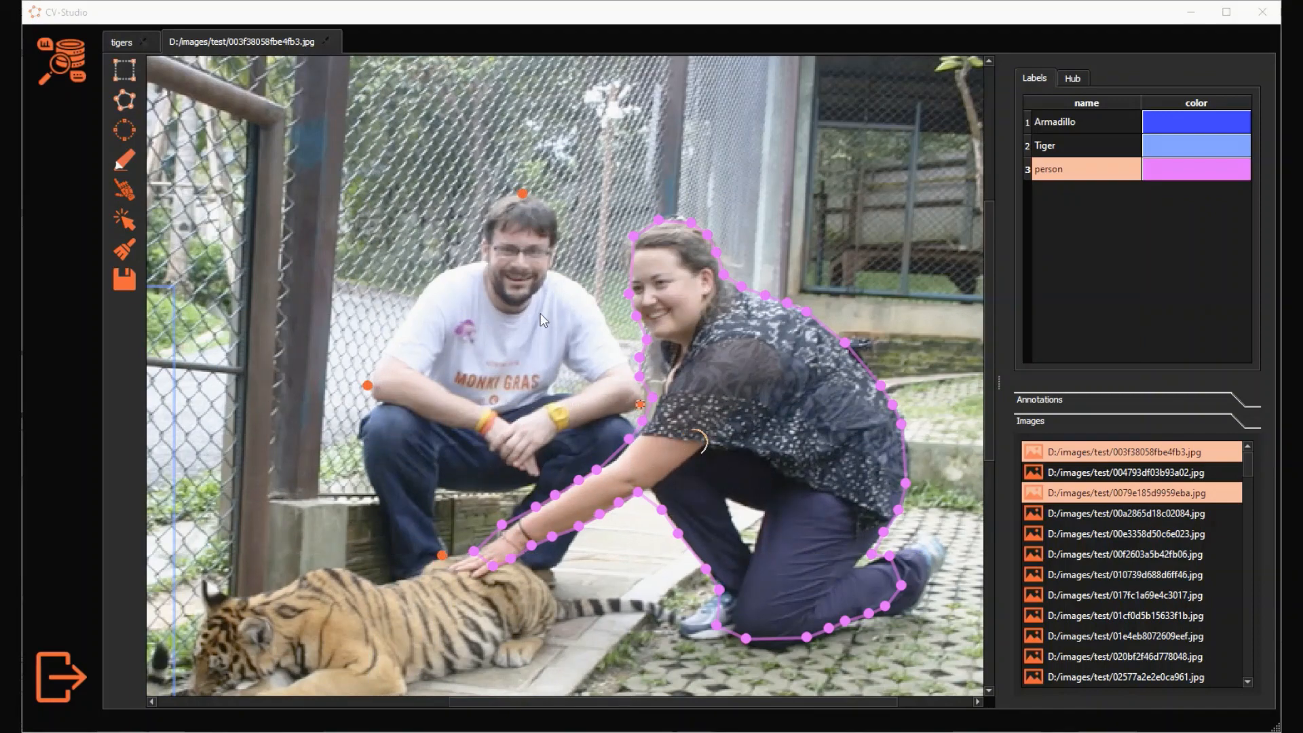
Adjust the vertices of the crouching man's outline to follow the outer edge of his leg and knee.
scroll(489, 338, up, 6)
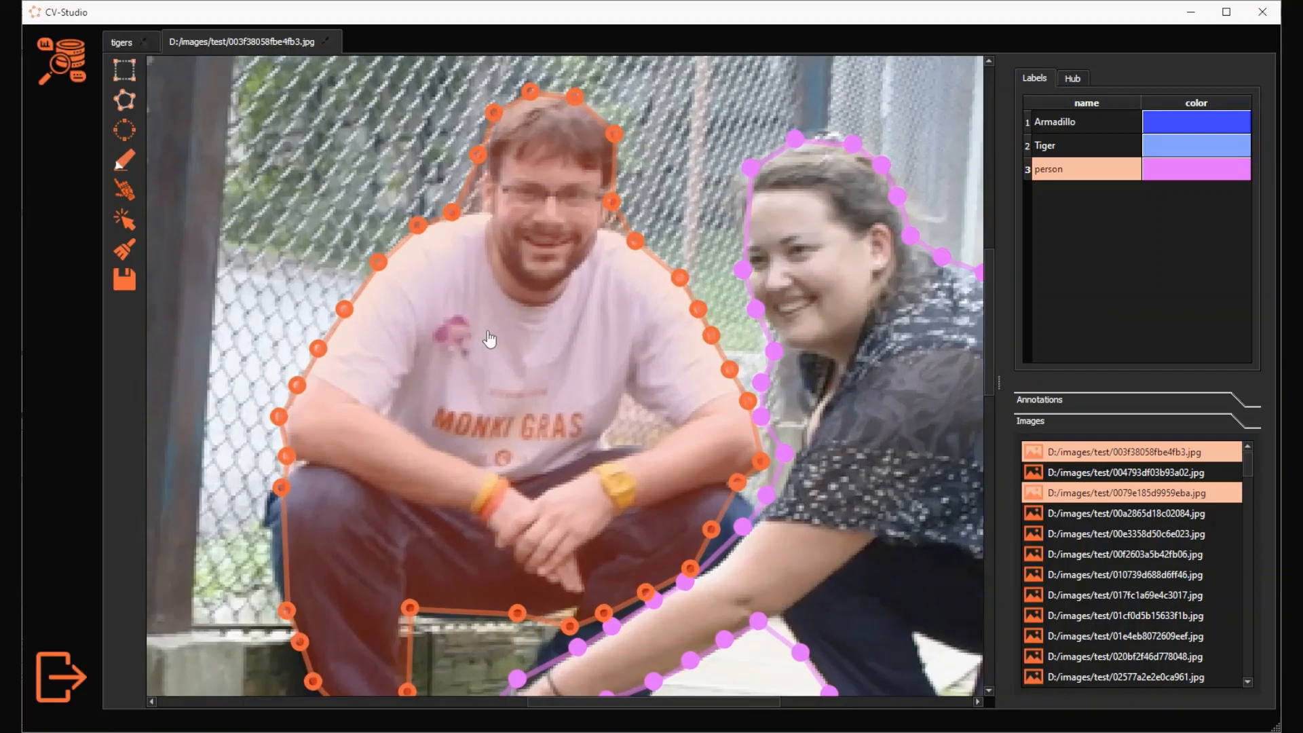
scroll(488, 338, down, 5)
scroll(402, 572, up, 8)
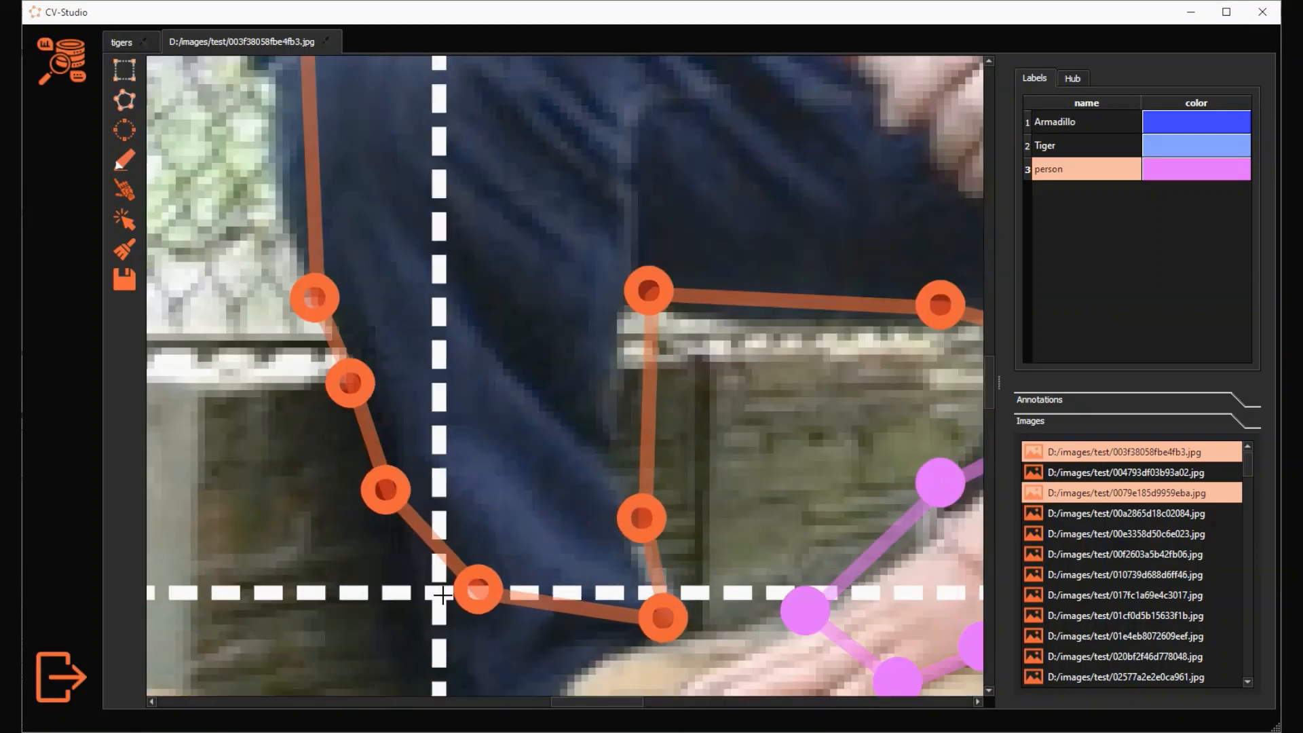
drag(474, 609, 400, 661)
scroll(401, 645, down, 8)
drag(393, 585, 380, 586)
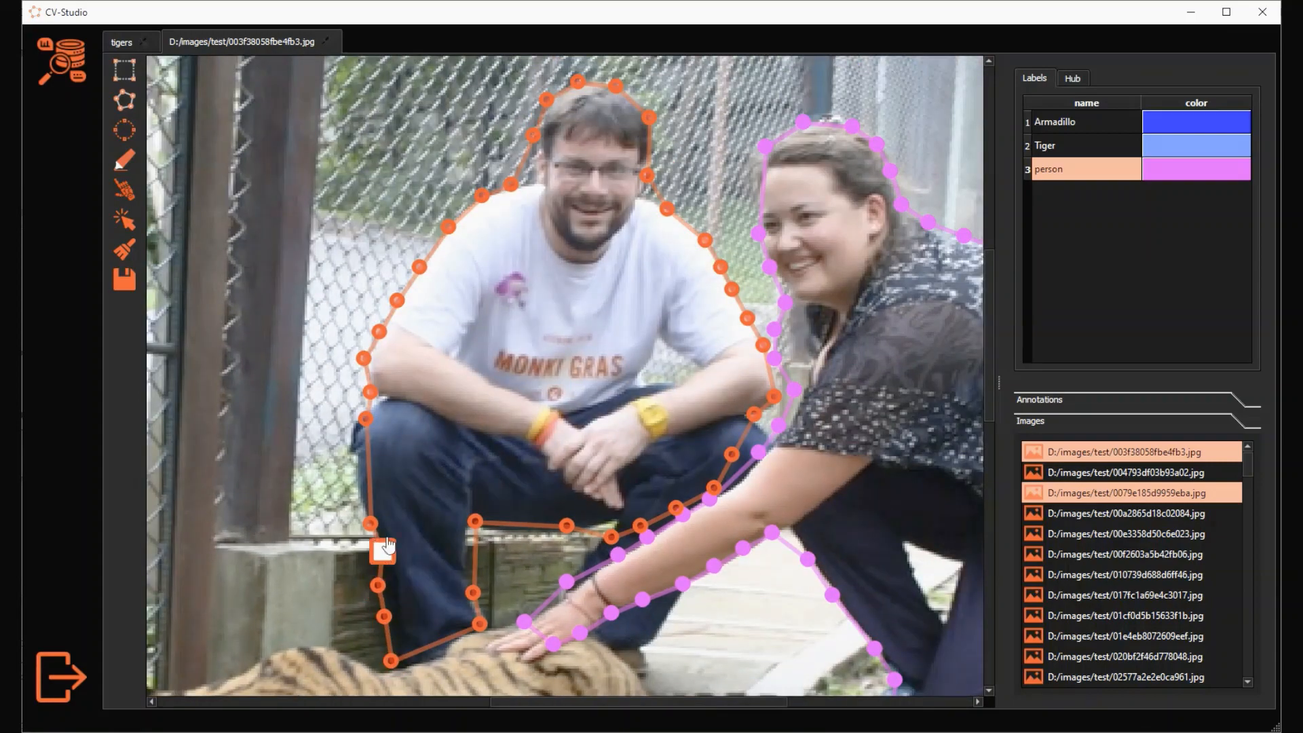
drag(370, 522, 341, 449)
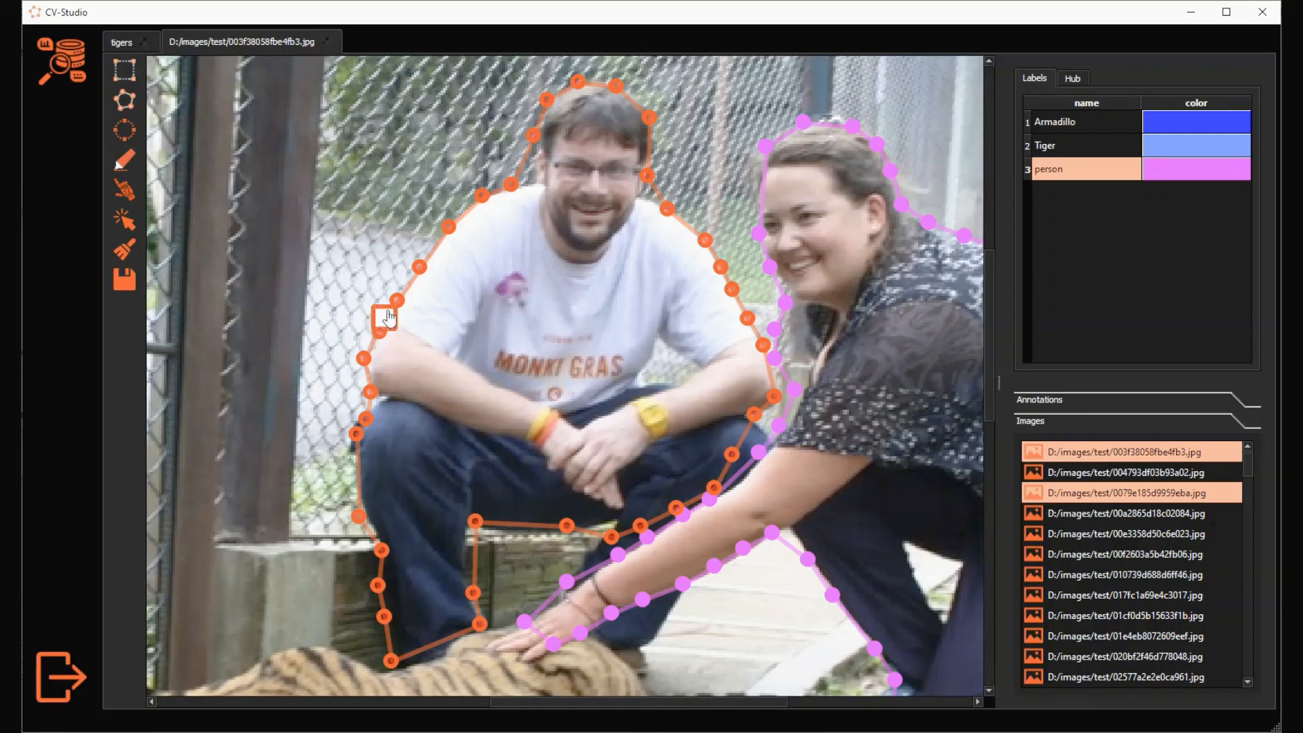
Trace a freehand outline around the tiger cub lying on the path, including its tail.
scroll(388, 318, down, 5)
scroll(370, 600, down, 2)
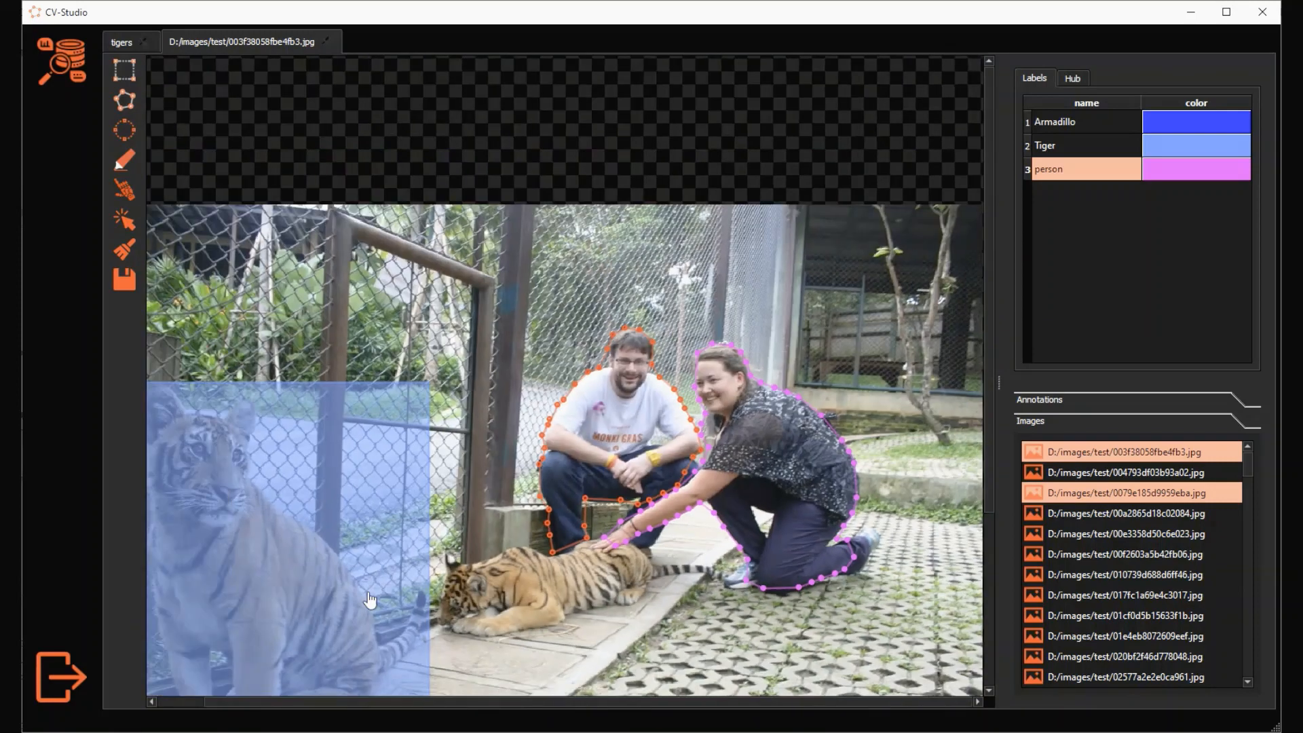
scroll(410, 615, up, 5)
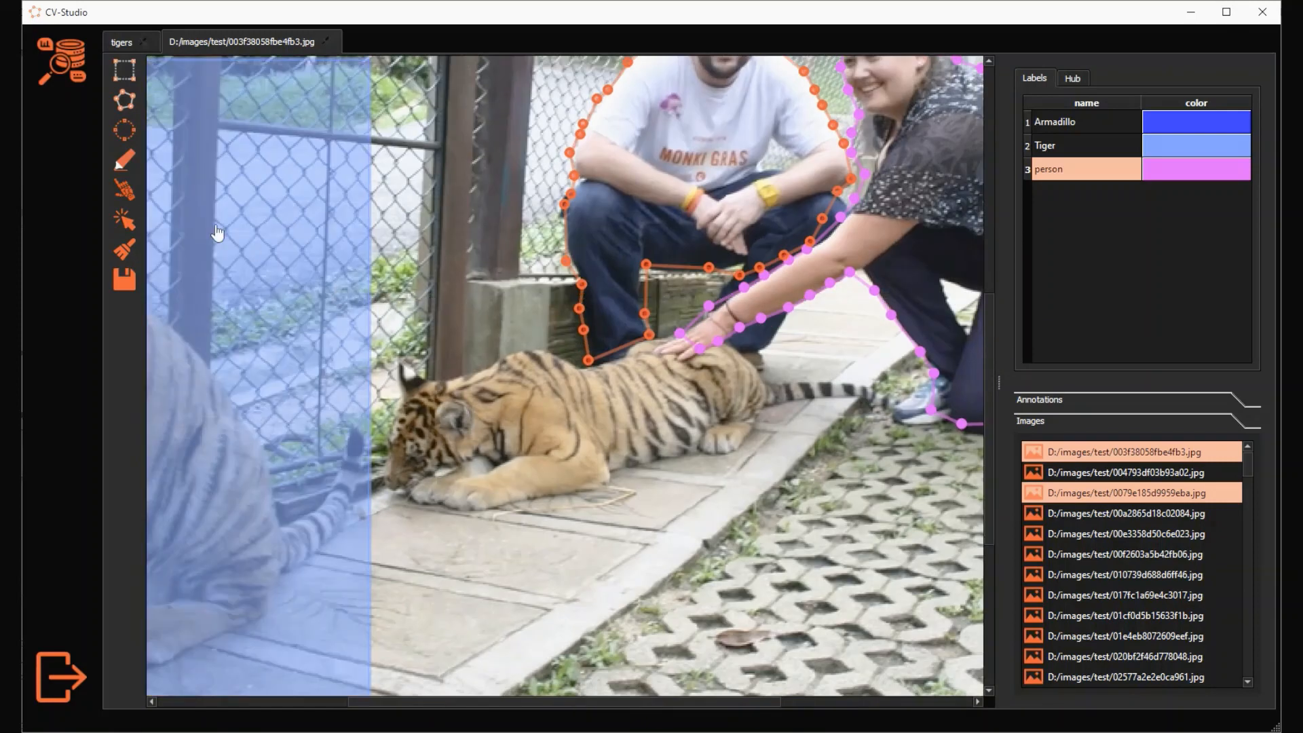
click(124, 167)
drag(442, 519, 546, 497)
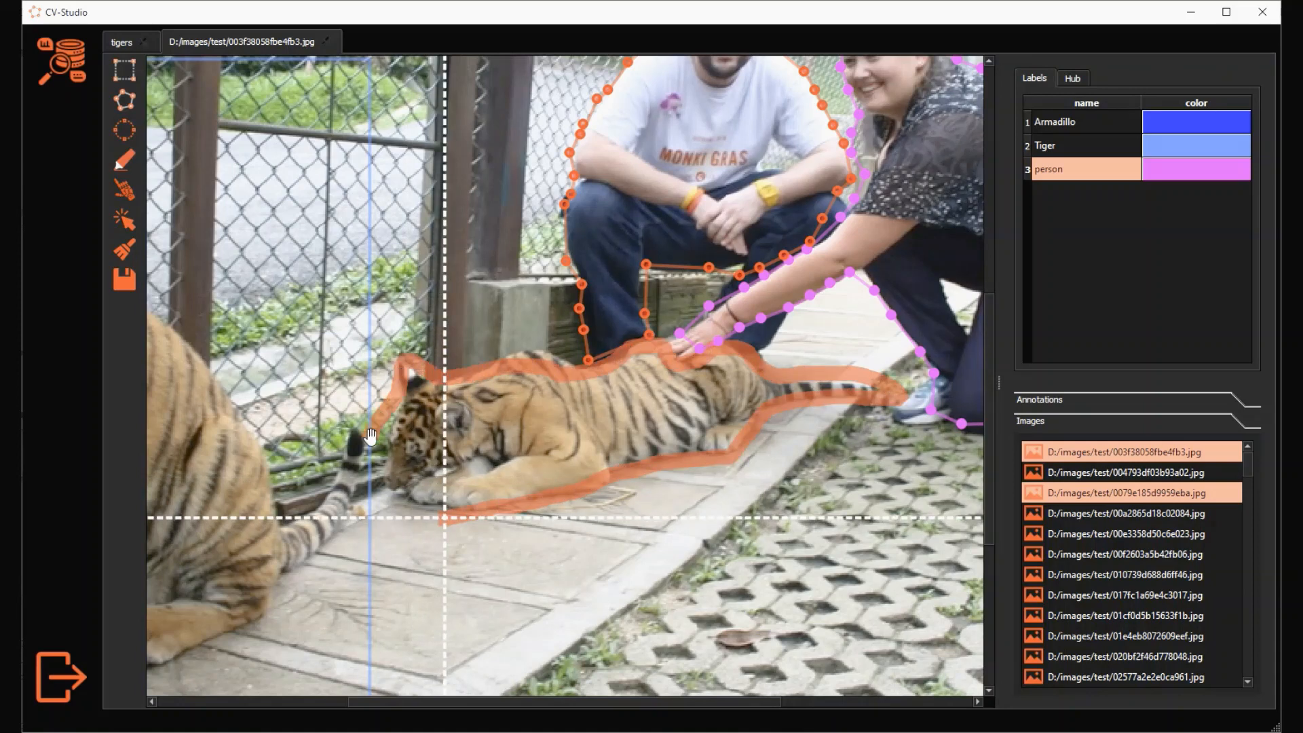
drag(424, 510, 438, 517)
Change the label of the lying tiger cub's outline to Tiger.
scroll(532, 429, up, 2)
right_click(534, 423)
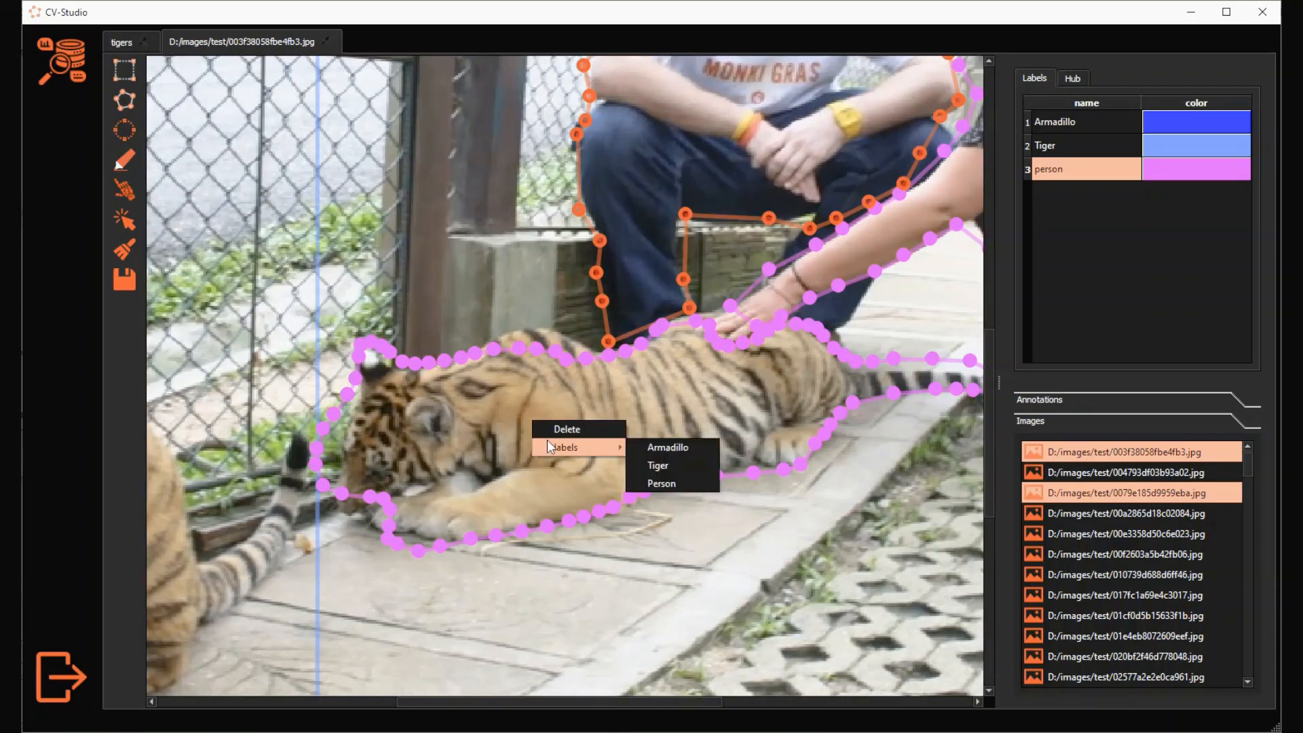
click(677, 451)
scroll(563, 461, down, 3)
scroll(552, 516, up, 4)
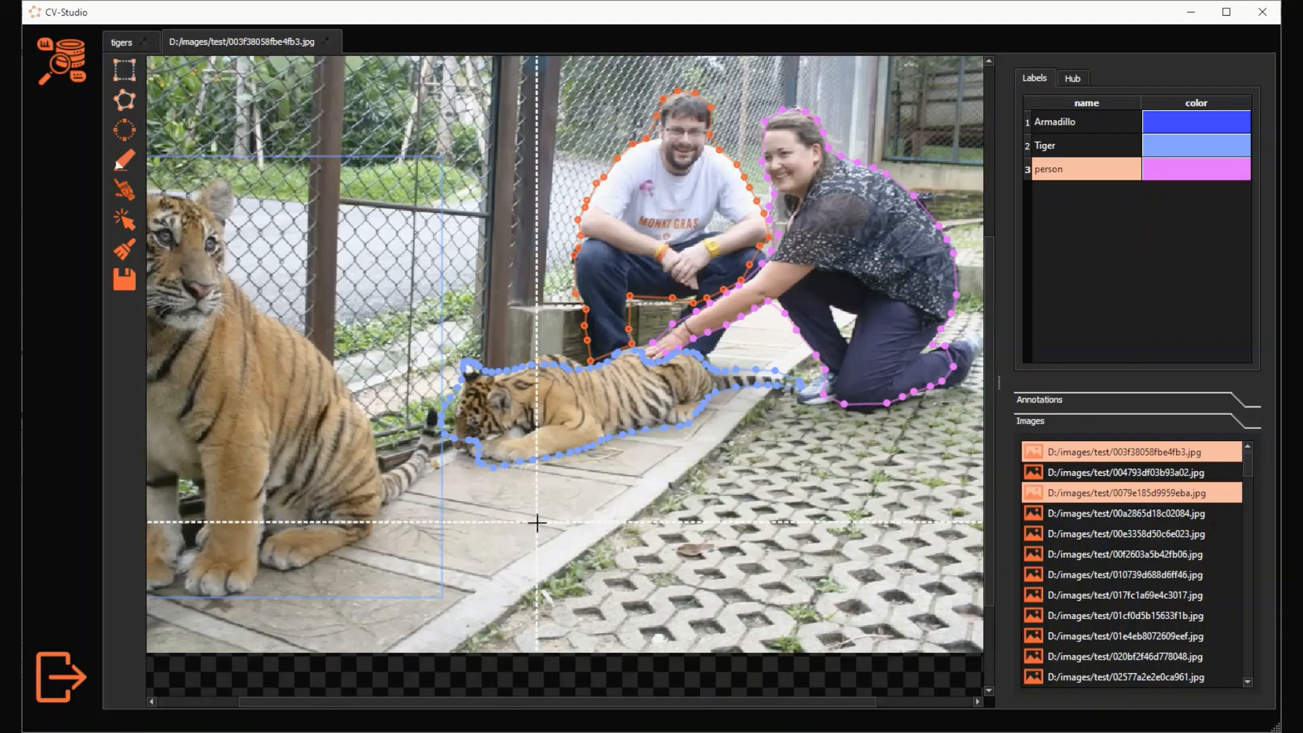
Advance through the dataset to the image 00e3358d50c6e023.jpg and examine the people in it.
key(d)
key(a)
key(d)
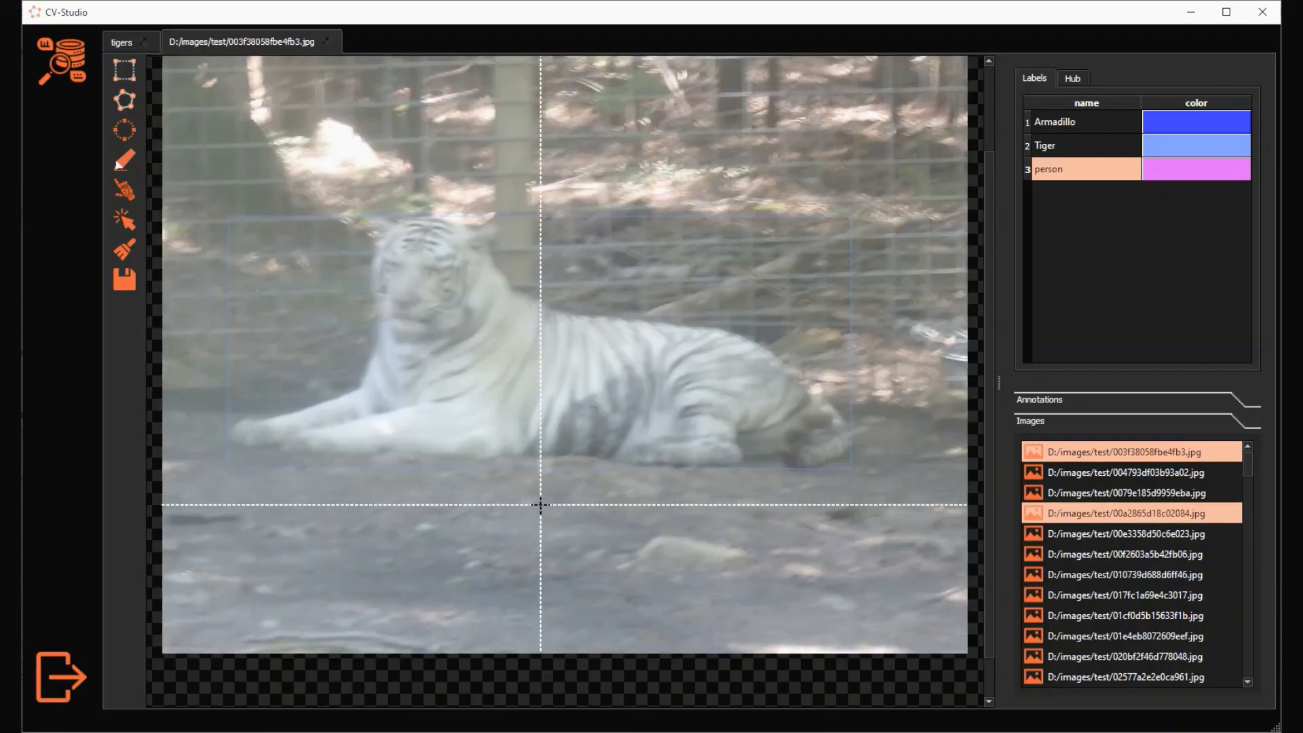
scroll(537, 503, up, 2)
key(d)
scroll(373, 145, up, 5)
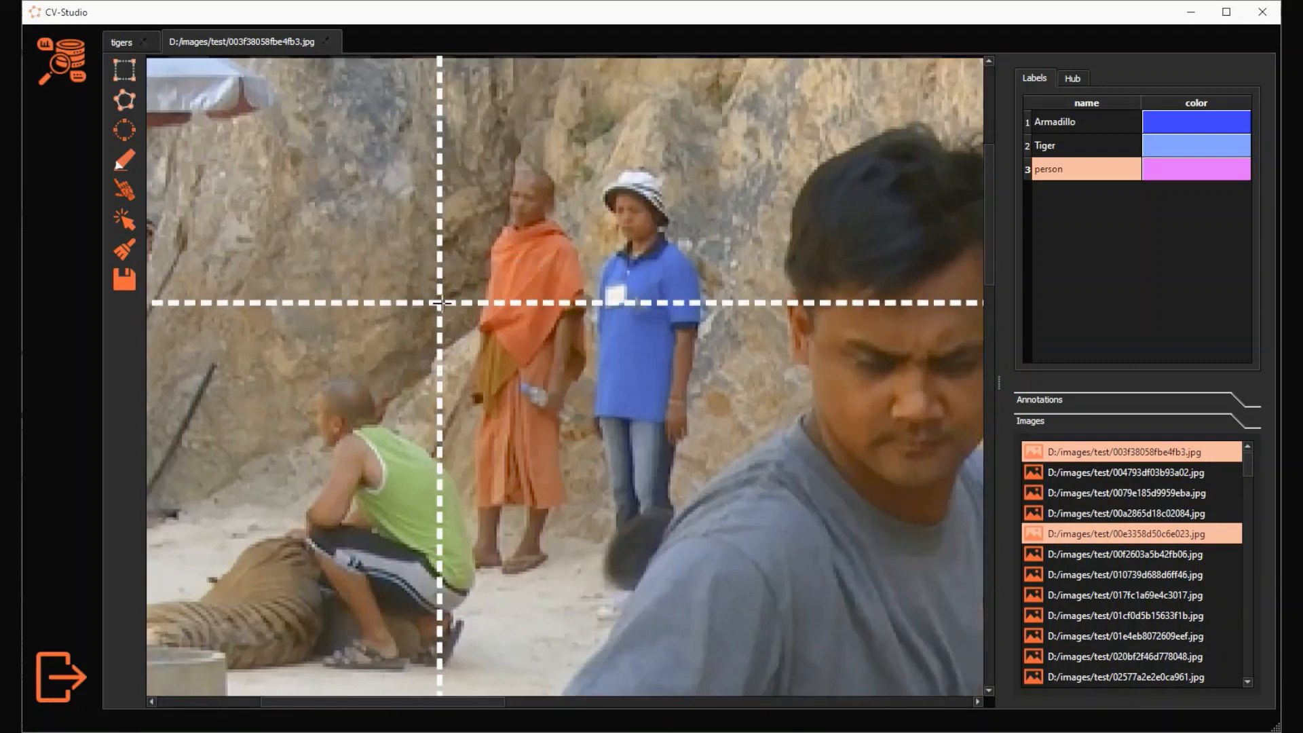
Outline the standing person in the blue shirt from four extreme points at the hat, both sides and the feet.
scroll(442, 303, up, 1)
drag(441, 304, 302, 271)
scroll(302, 271, up, 1)
scroll(270, 269, down, 1)
scroll(270, 269, down, 1)
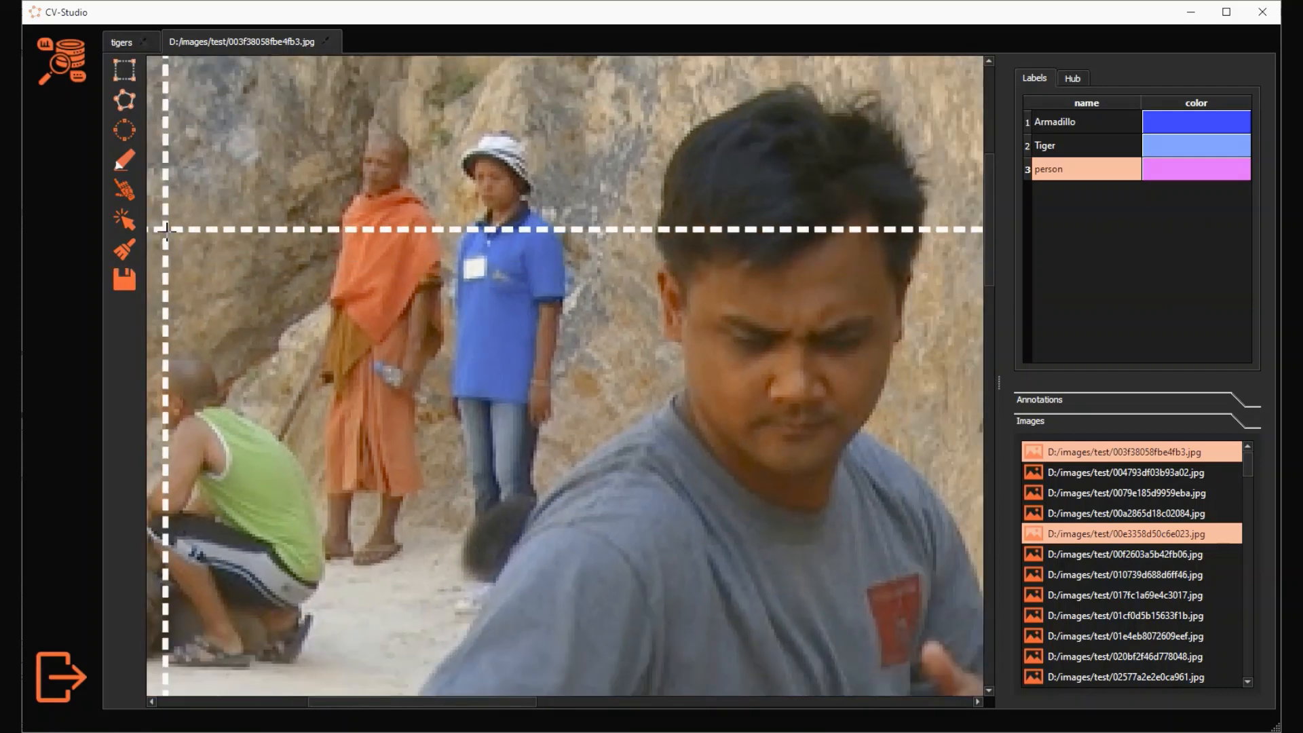
click(130, 193)
click(499, 134)
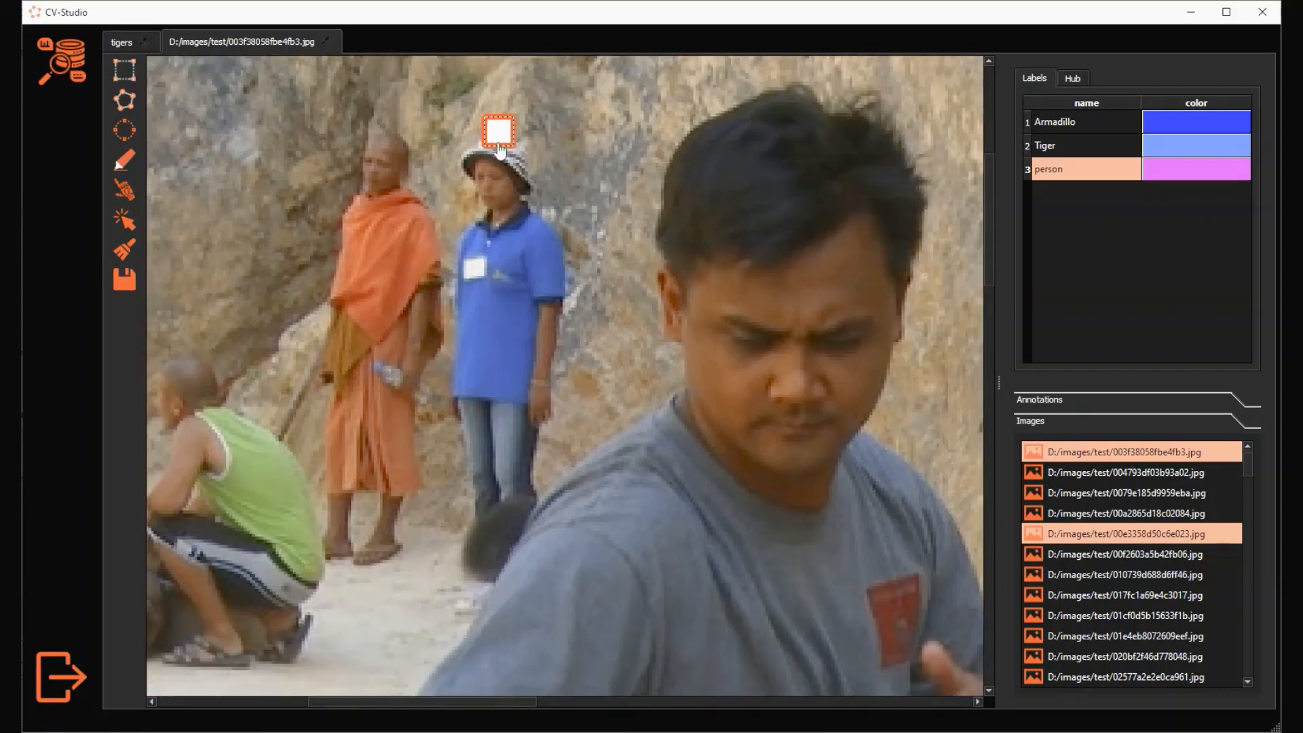
click(452, 324)
click(492, 505)
click(558, 331)
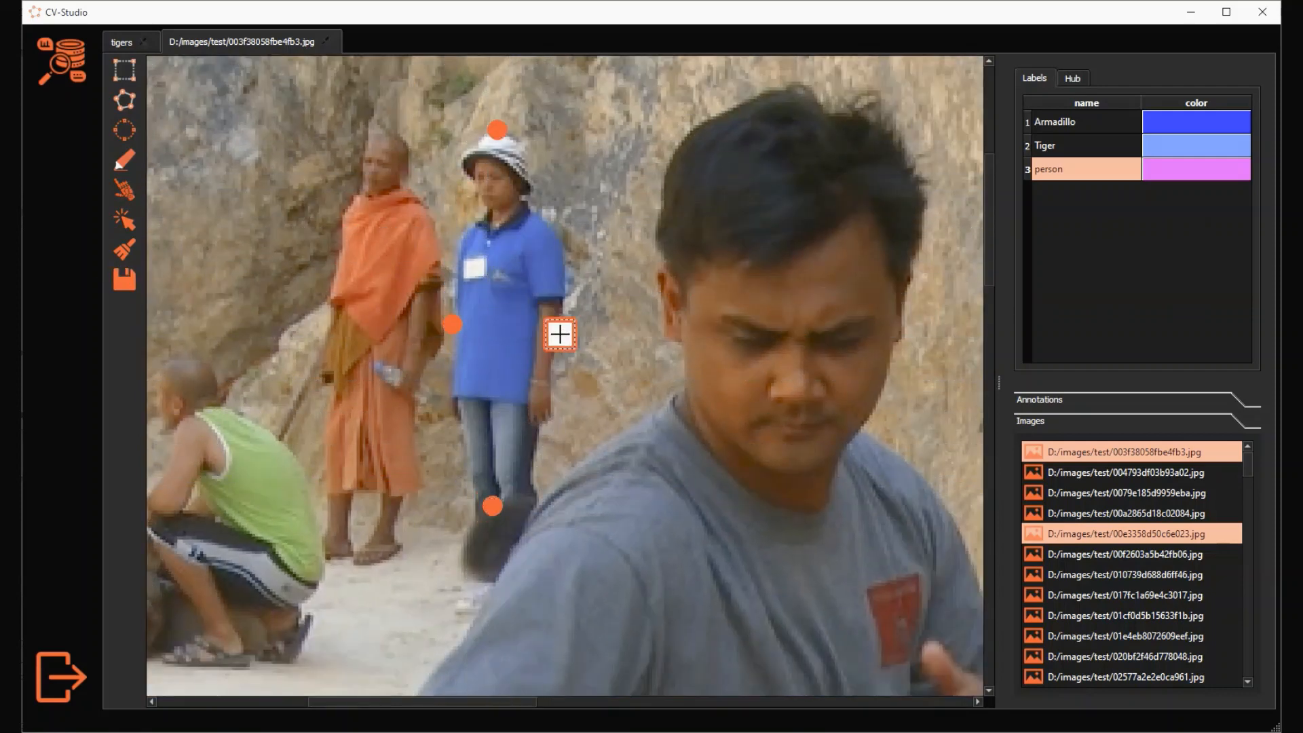
Assign the label person to the outline of the standing figure in the blue shirt.
scroll(501, 239, down, 4)
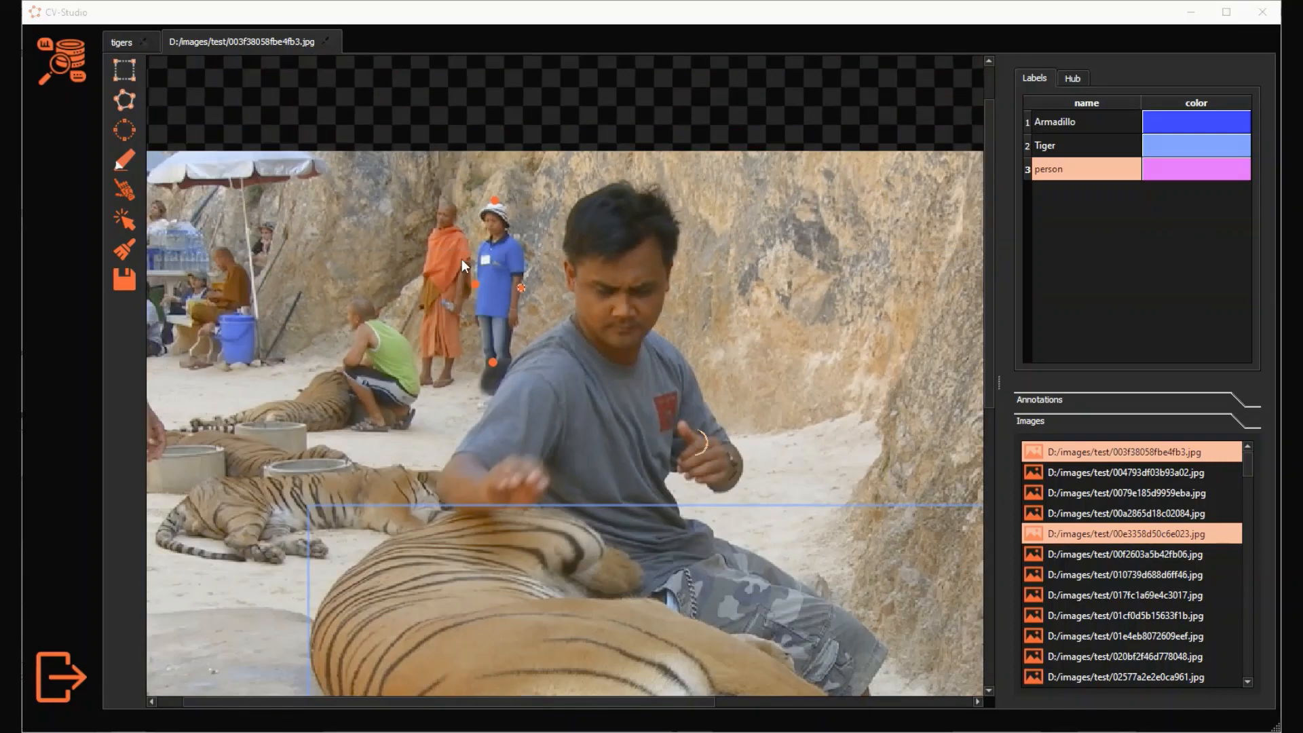
right_click(498, 264)
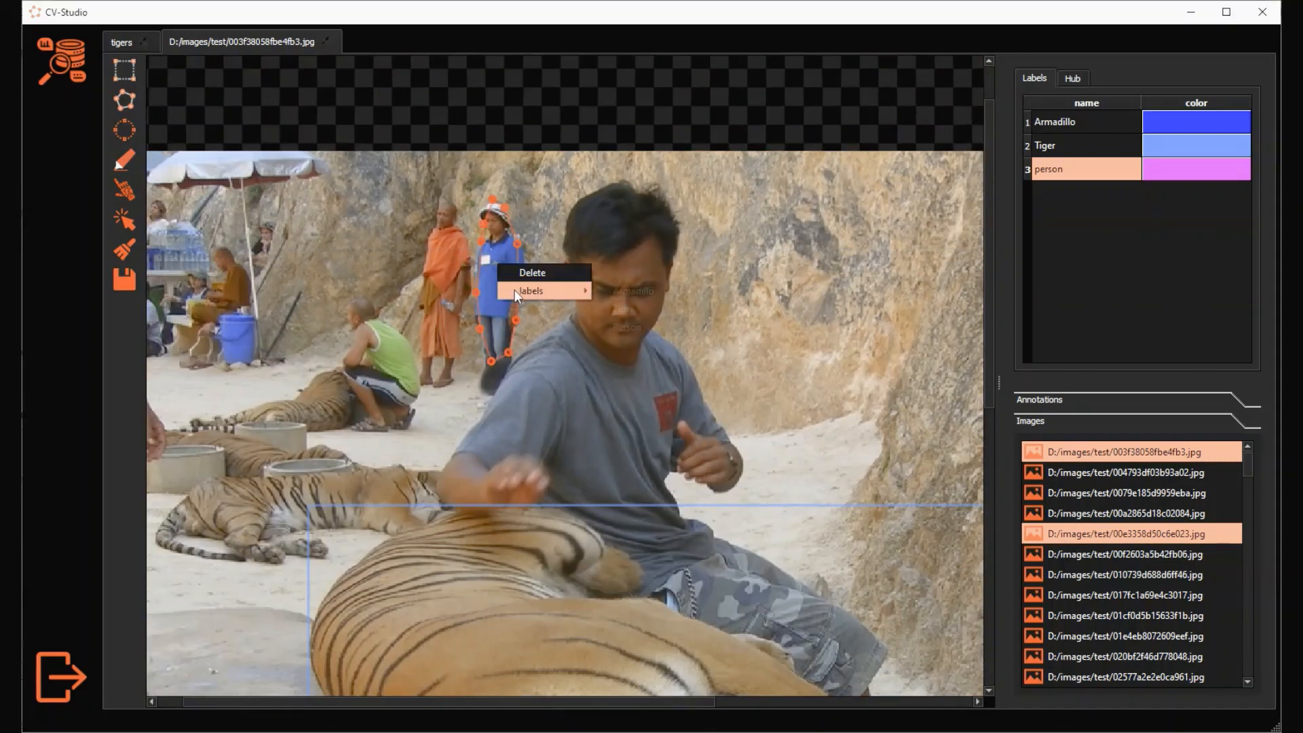
mouse_move(514, 289)
click(626, 326)
Adjust the vertices of the blue-shirted person's outline to follow the head, arm and feet more closely.
scroll(582, 340, up, 3)
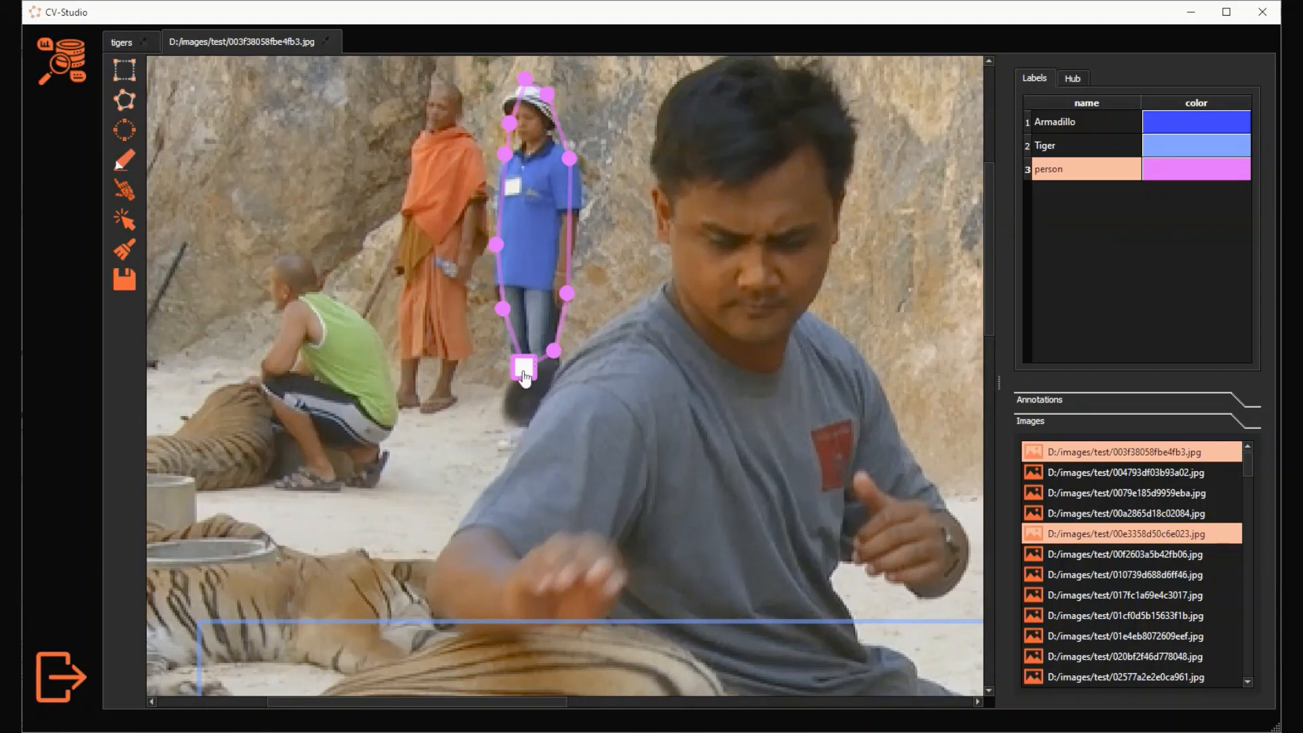
drag(576, 281, 566, 277)
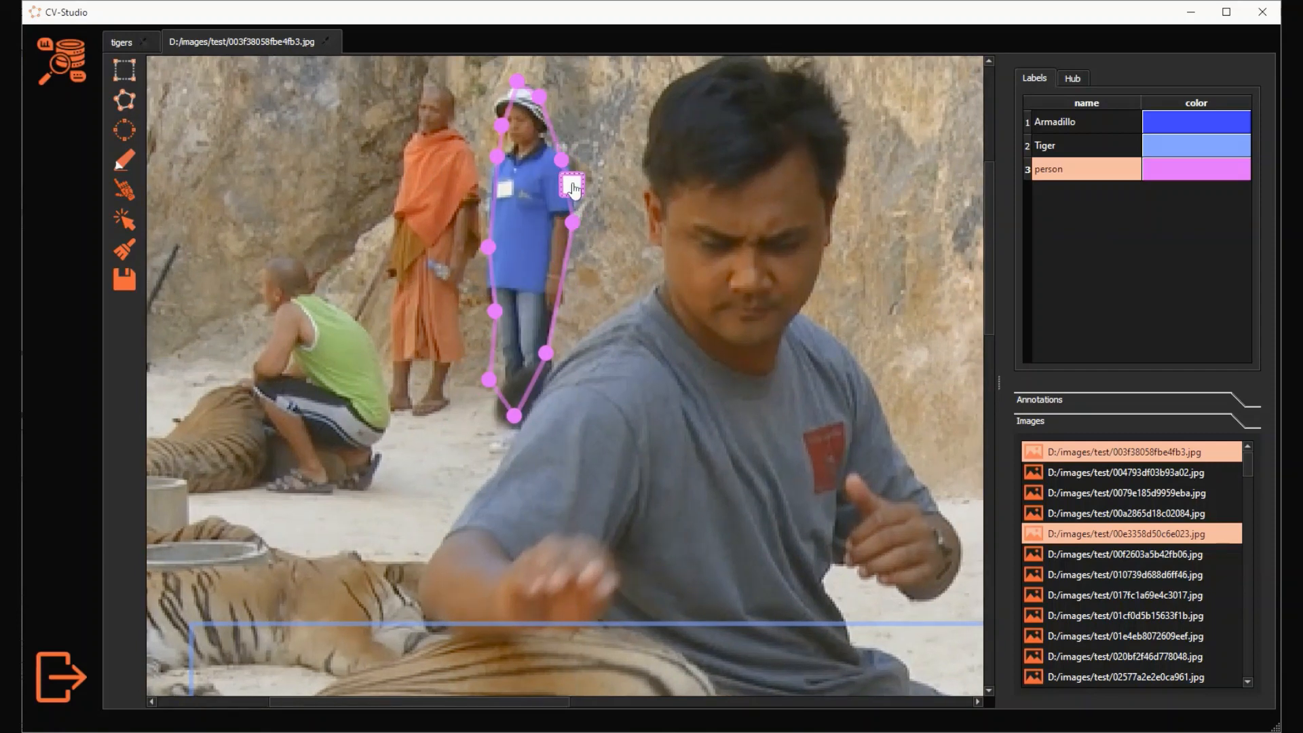
drag(557, 138, 552, 129)
drag(570, 183, 578, 173)
Advance to the dataset image 00f2603a5b42fb06.jpg with the lying white tiger.
scroll(577, 199, down, 4)
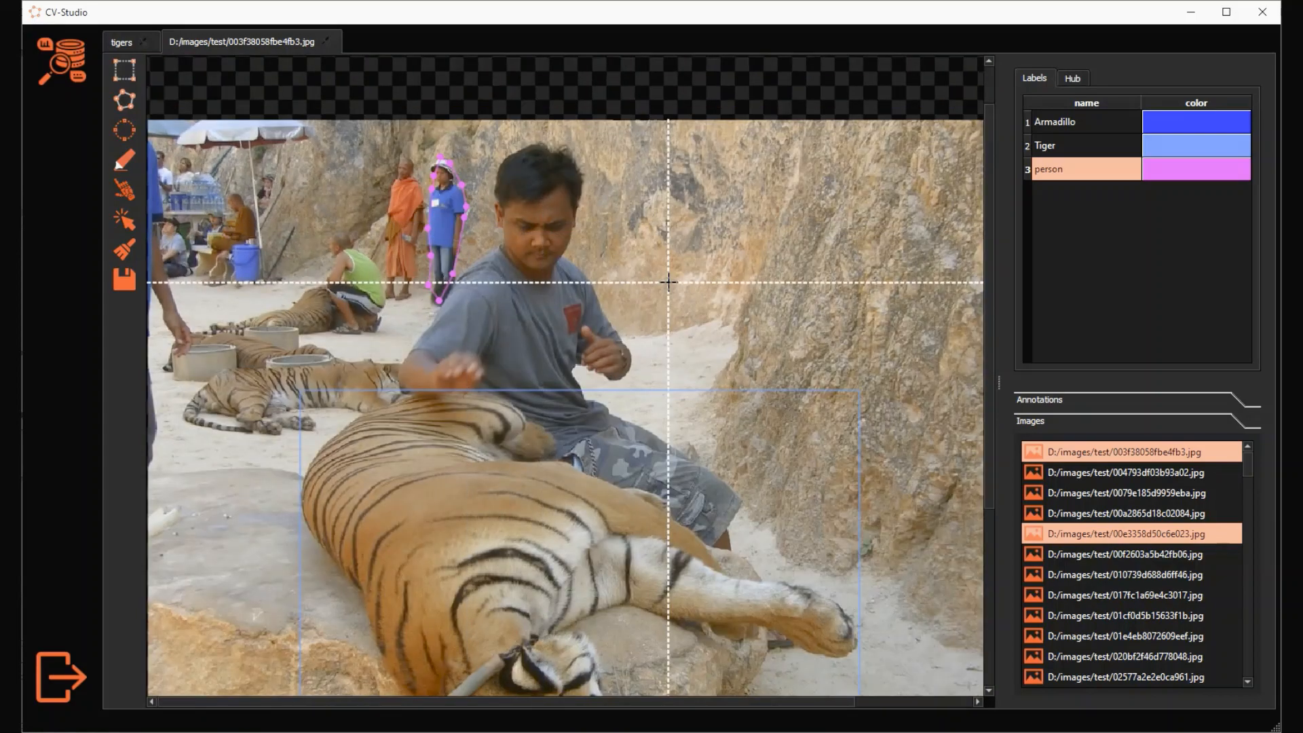
key(d)
scroll(659, 280, down, 2)
scroll(640, 292, up, 5)
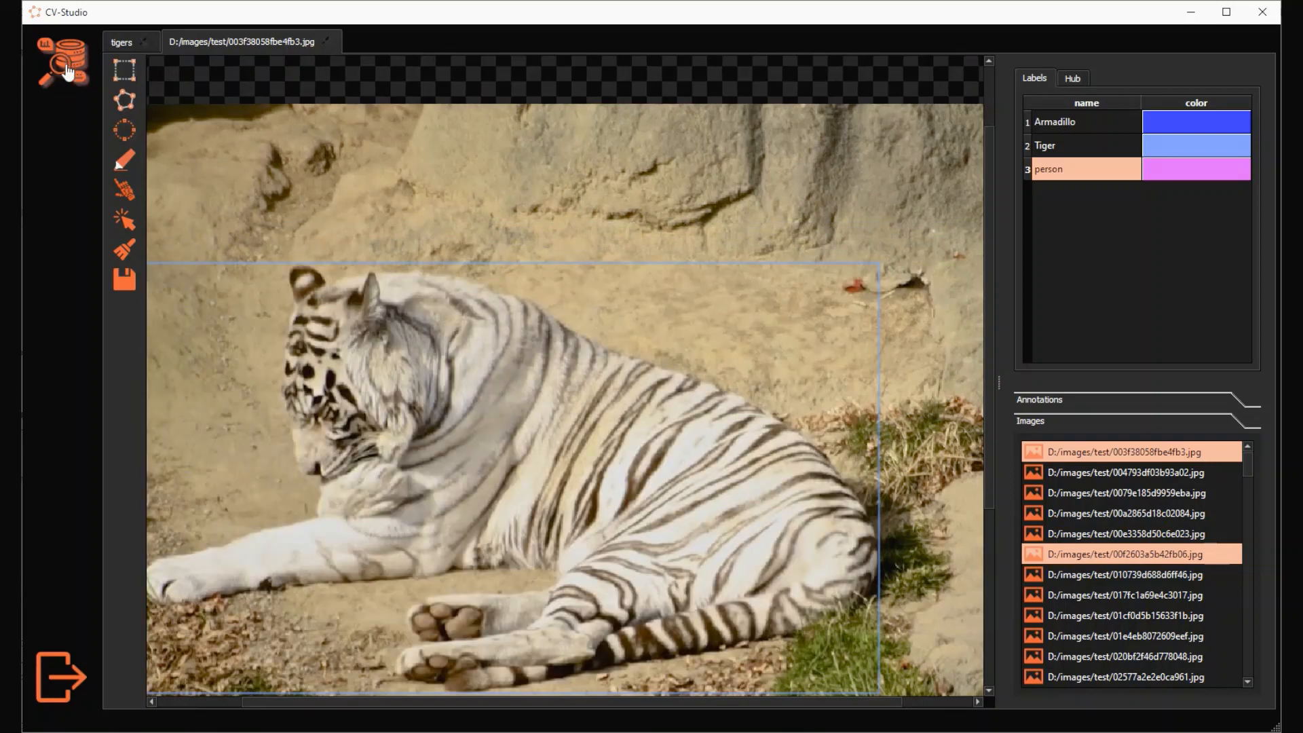
scroll(316, 188, down, 1)
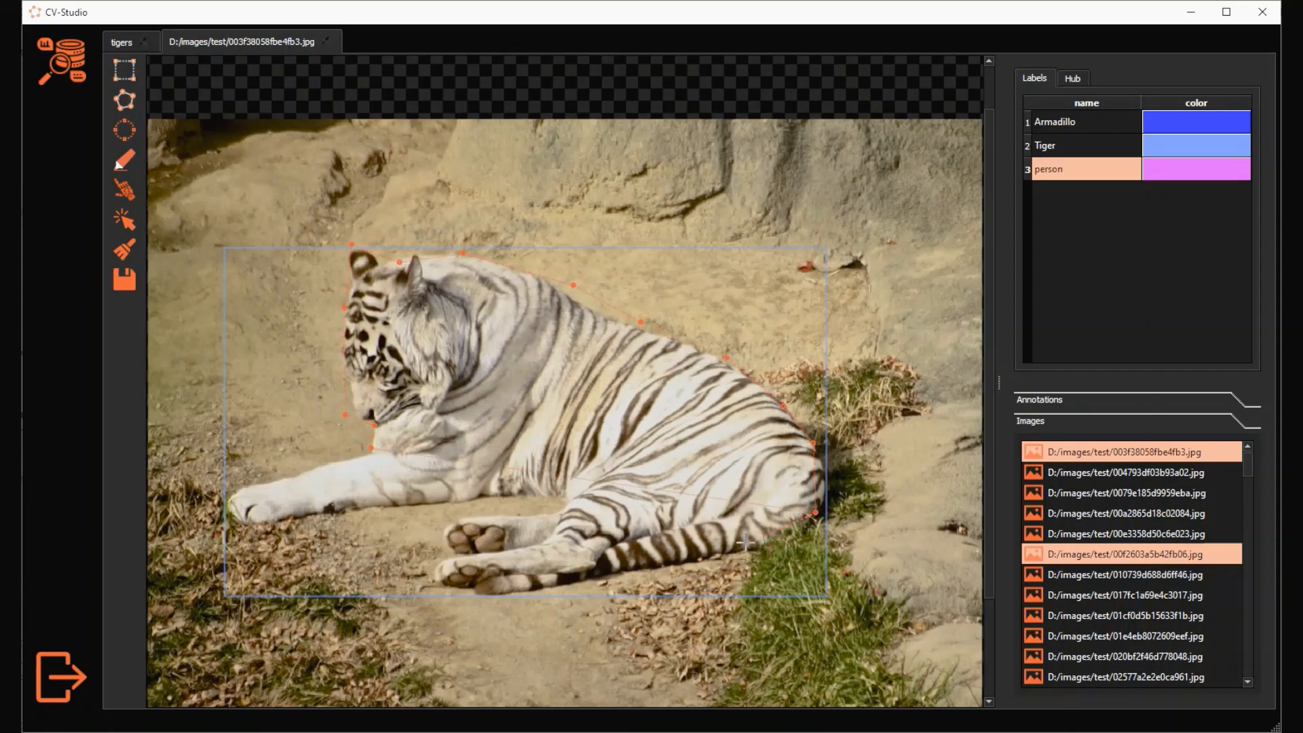
Trace a closed polygon around the lying white tiger, following its hind paws, belly and front legs.
click(479, 592)
click(462, 533)
click(509, 510)
click(565, 499)
click(509, 490)
click(243, 483)
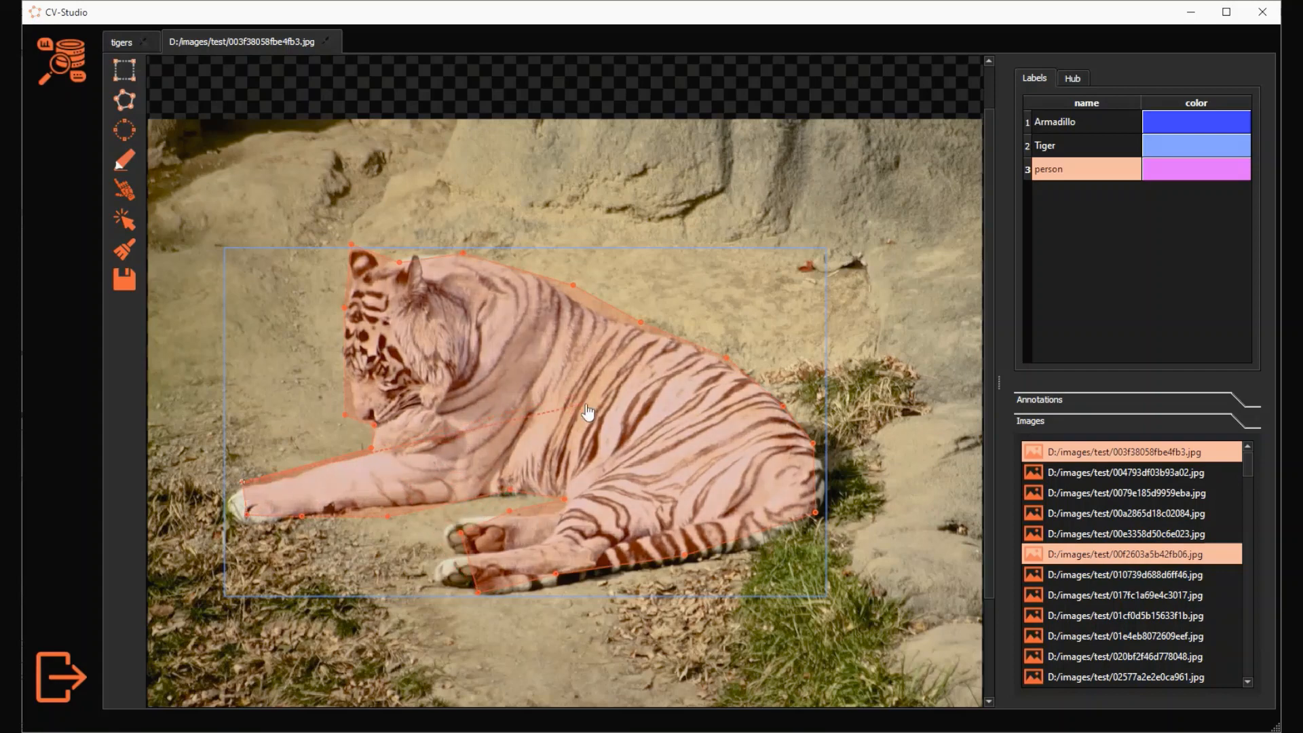
key(space)
Label the white tiger's outline Tiger and advance to the image 010739d688d6ff46.jpg.
right_click(574, 413)
mouse_move(620, 438)
click(678, 457)
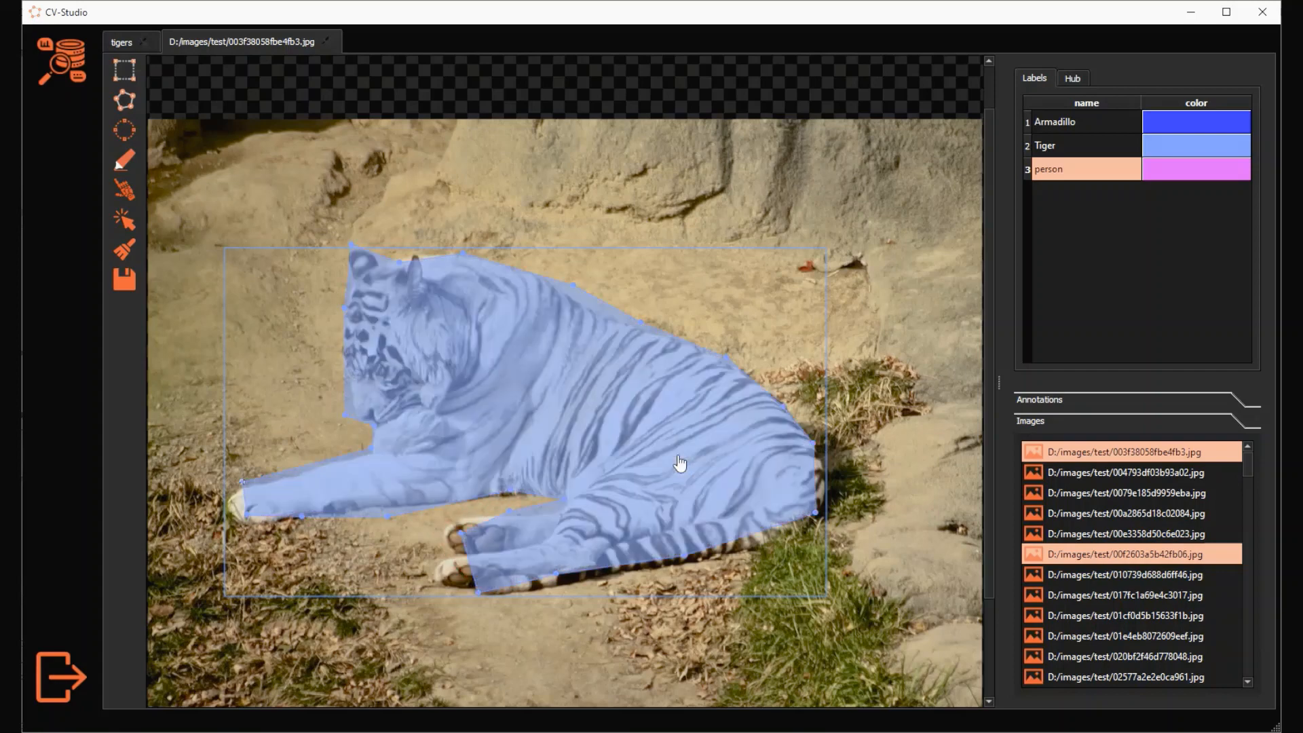
key(d)
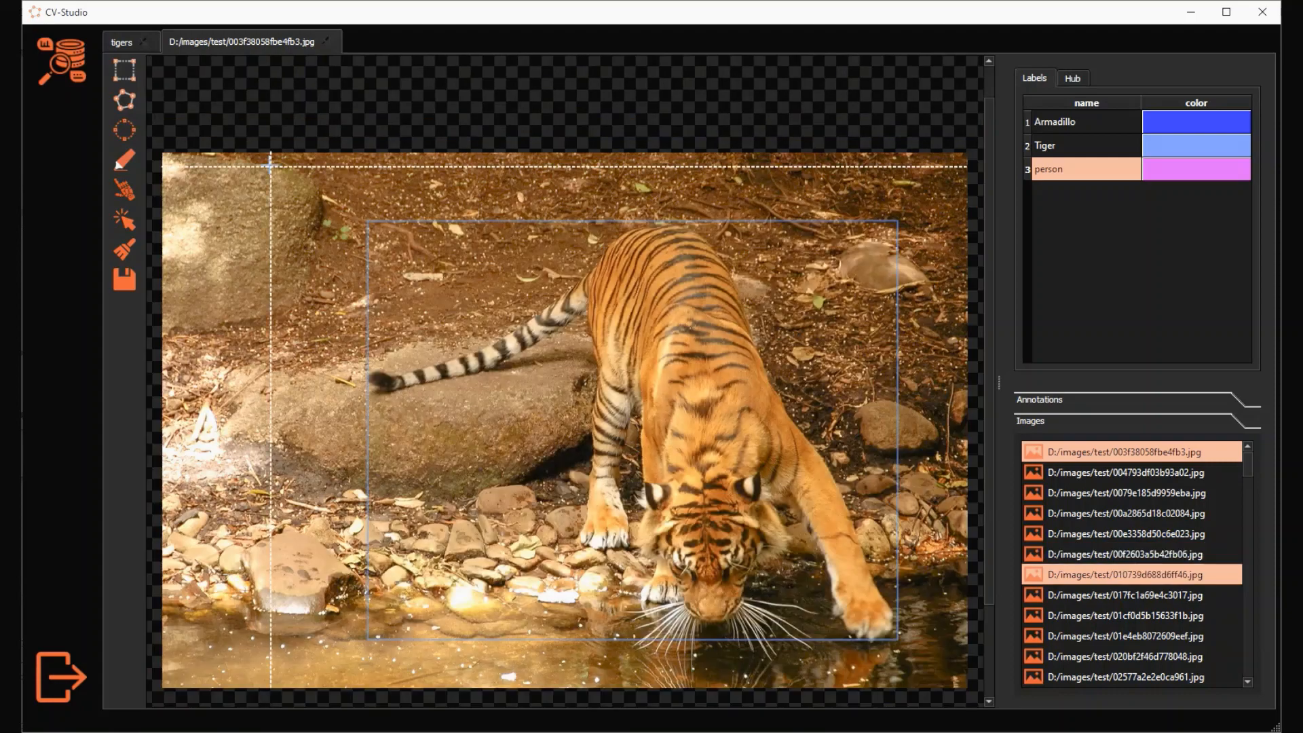
Leave the tigers image, return to the datasets and open the image IMG_20190826_112457.jpg from the Pollen dataset.
click(326, 41)
click(62, 59)
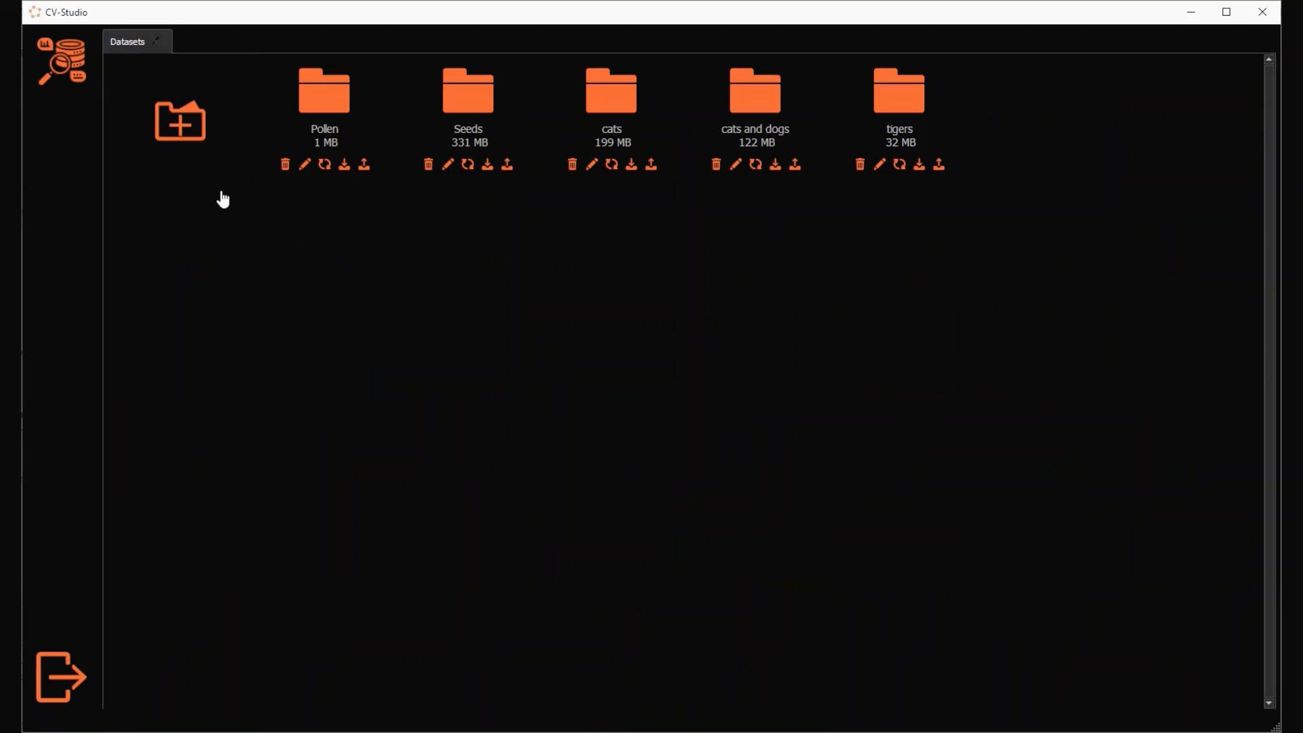
click(334, 105)
click(195, 267)
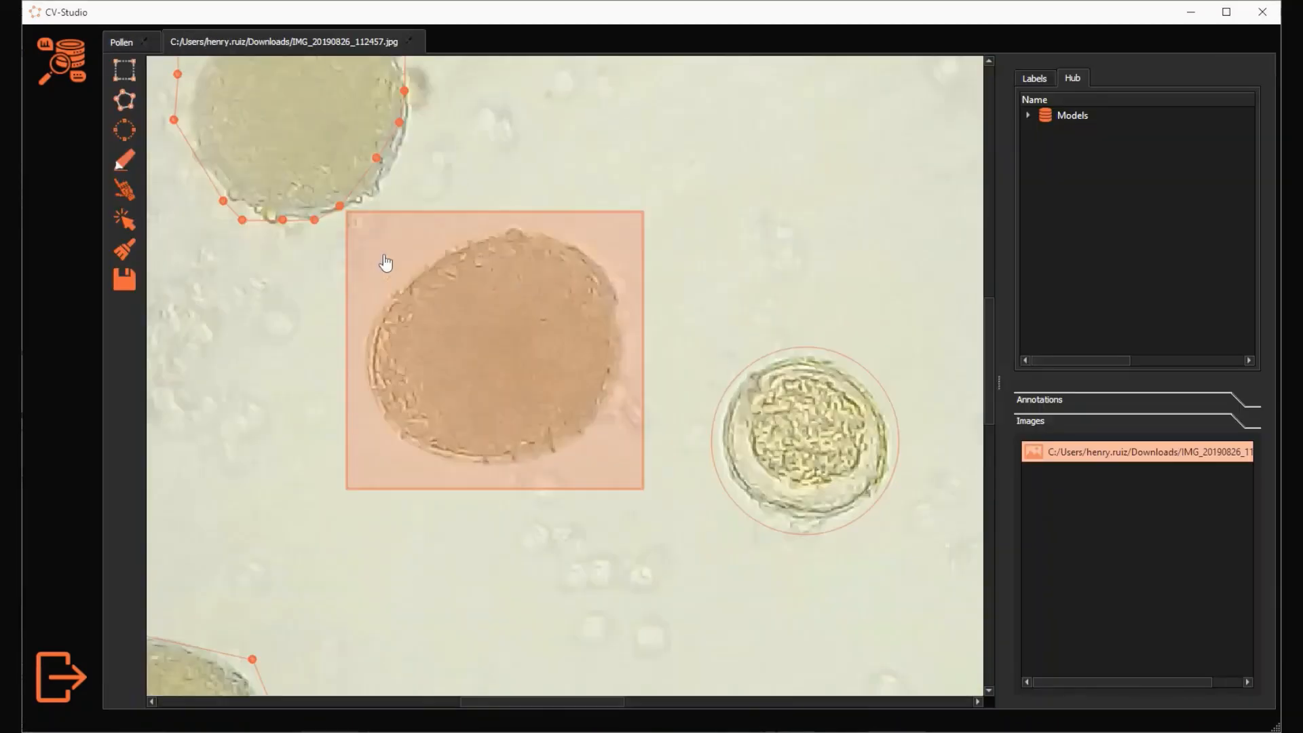
Clear all existing annotations from the pollen image and save the change.
scroll(382, 255, up, 3)
right_click(445, 315)
click(214, 282)
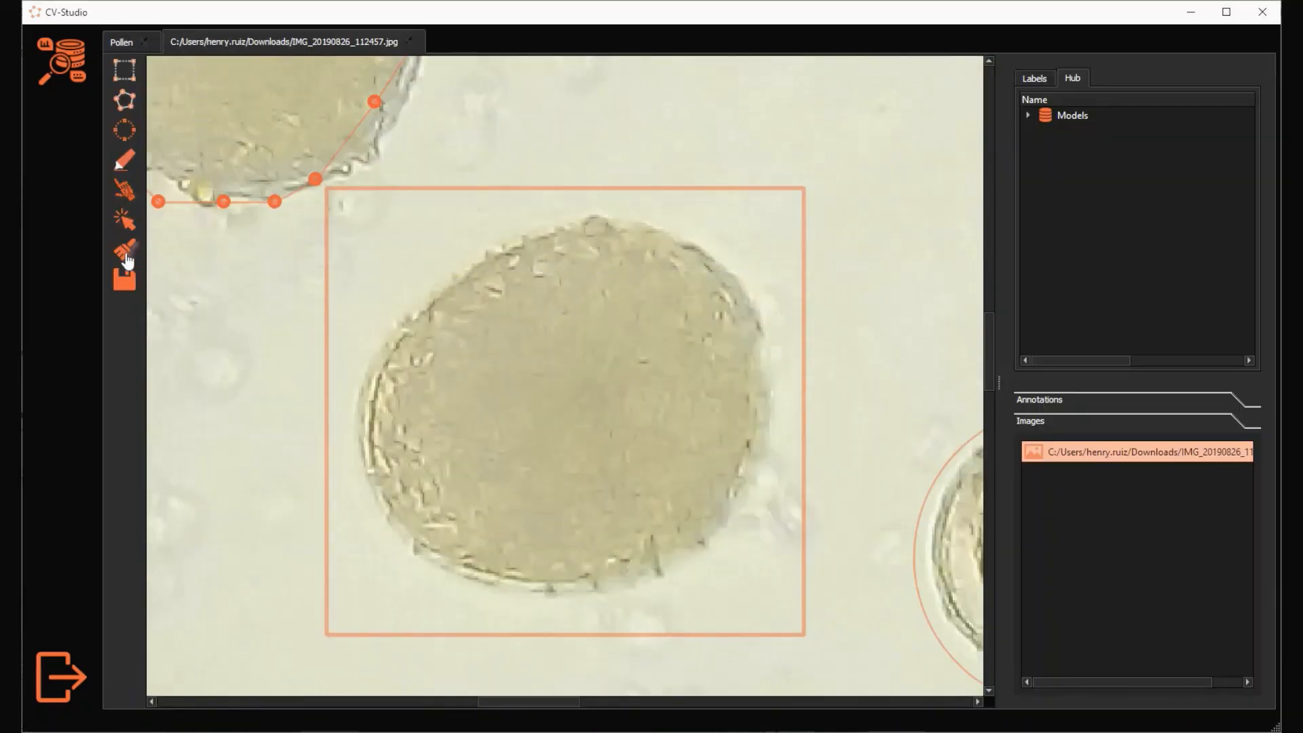
click(127, 256)
click(125, 282)
click(721, 401)
Outline the large oval pollen grain beside the small granular one from four extreme points on its edge.
scroll(612, 385, down, 5)
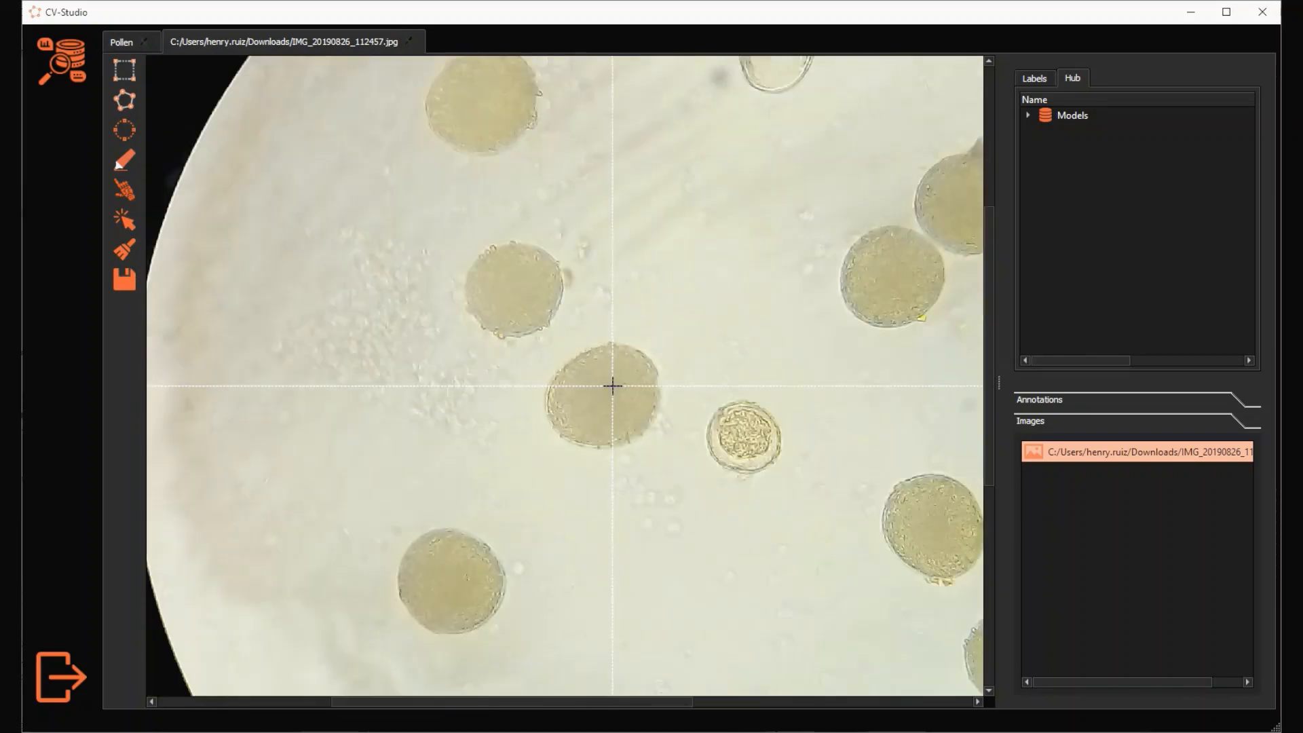
scroll(612, 386, down, 3)
scroll(614, 384, up, 8)
scroll(594, 389, down, 3)
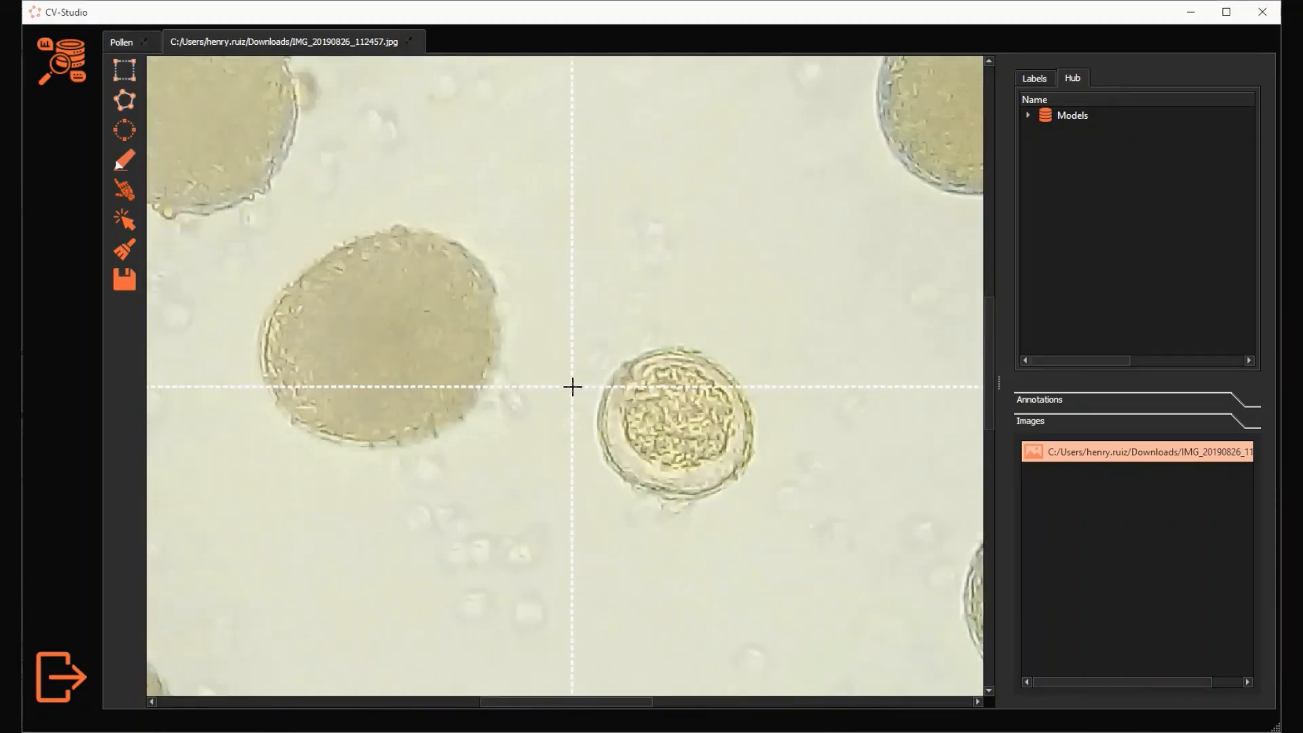
click(135, 221)
click(308, 430)
click(436, 235)
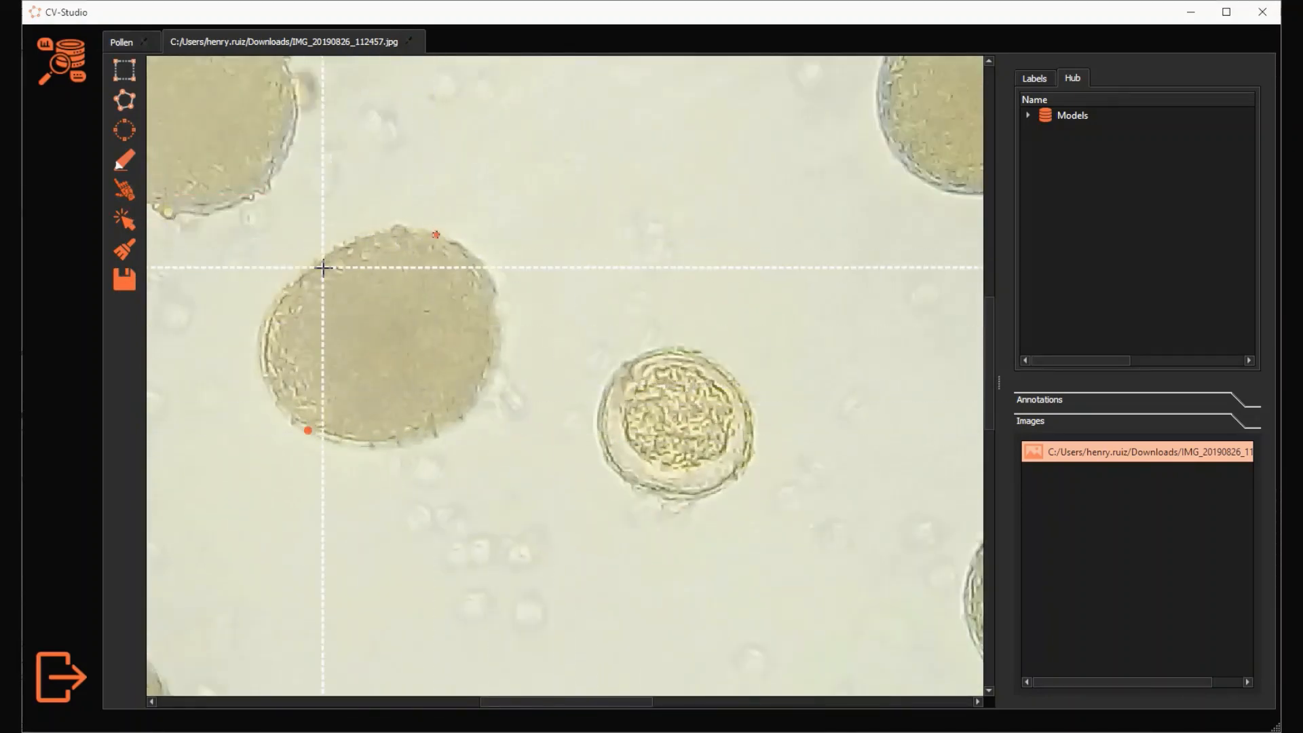
click(279, 285)
click(471, 394)
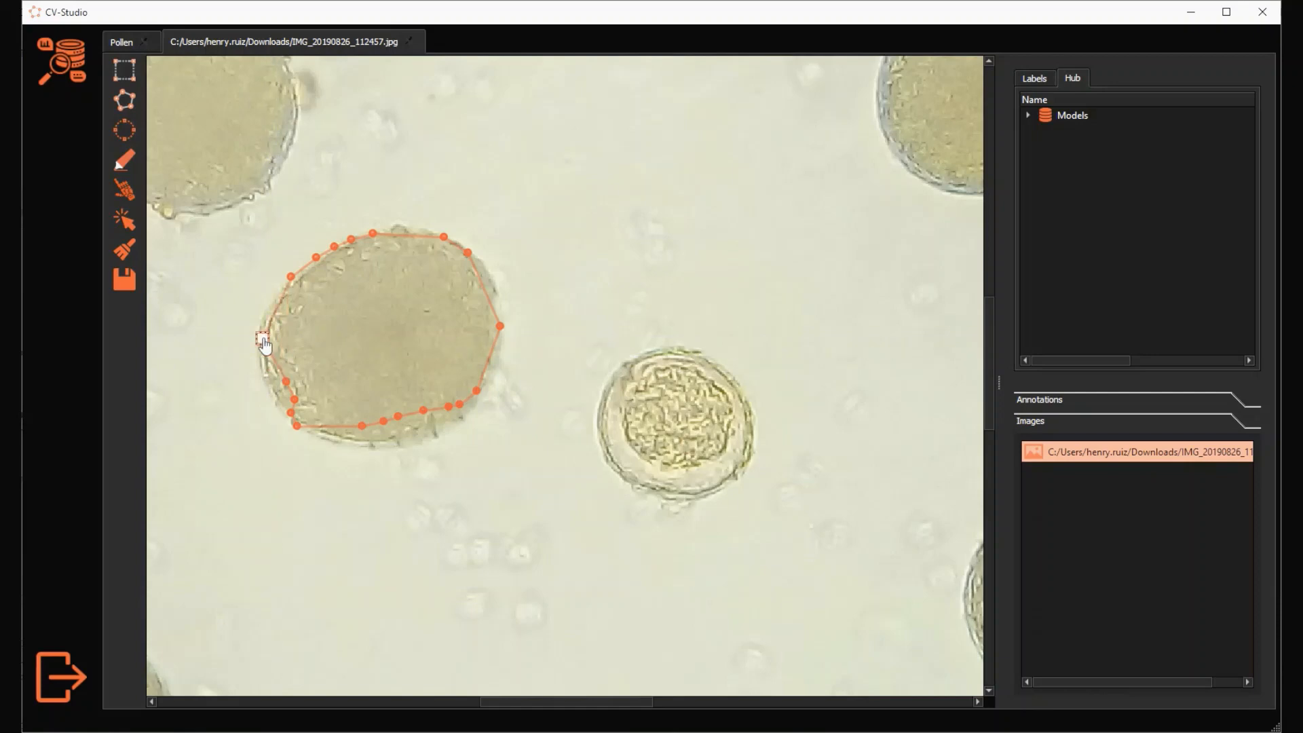
Adjust the vertices on the lower edge of the large oval grain's outline to follow its rim.
drag(294, 399, 283, 415)
drag(383, 420, 384, 429)
scroll(504, 385, down, 3)
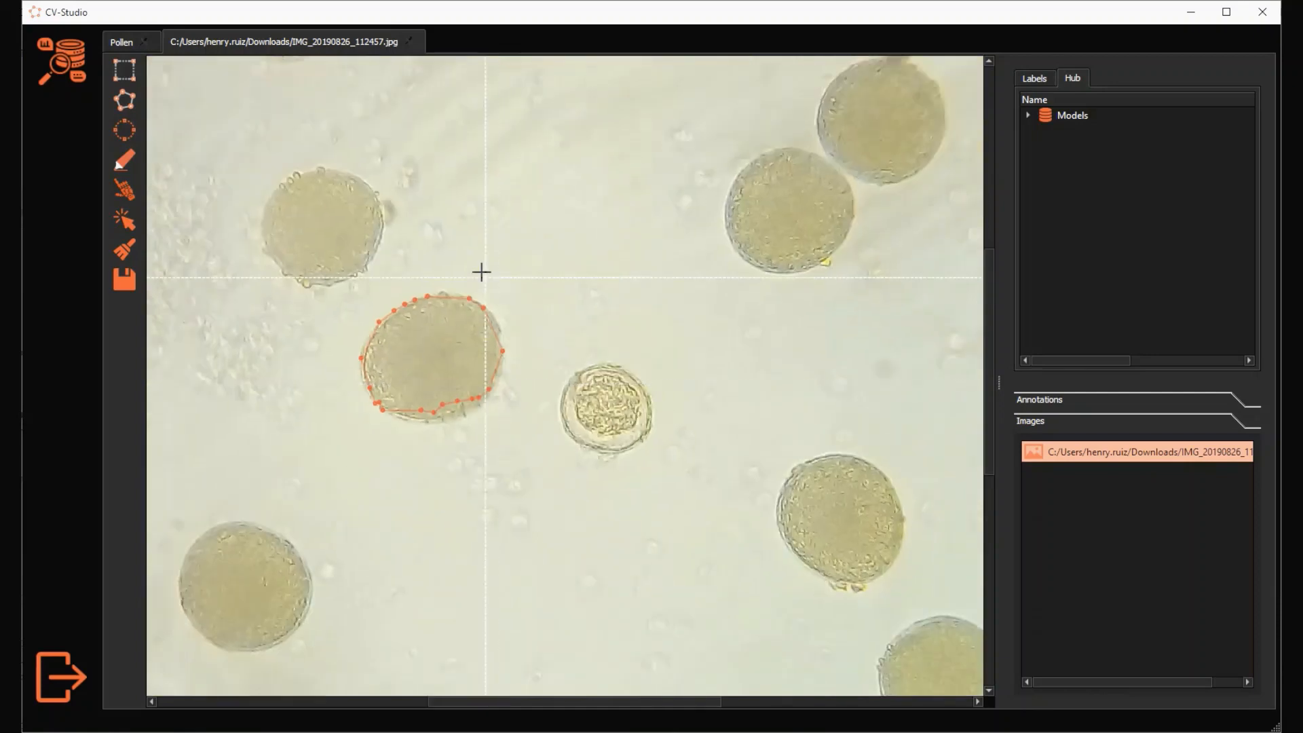
Outline the round pollen grain above and left of the outlined oval grain from four extreme points on its edge.
drag(274, 133, 308, 225)
scroll(308, 224, up, 5)
drag(512, 283, 509, 235)
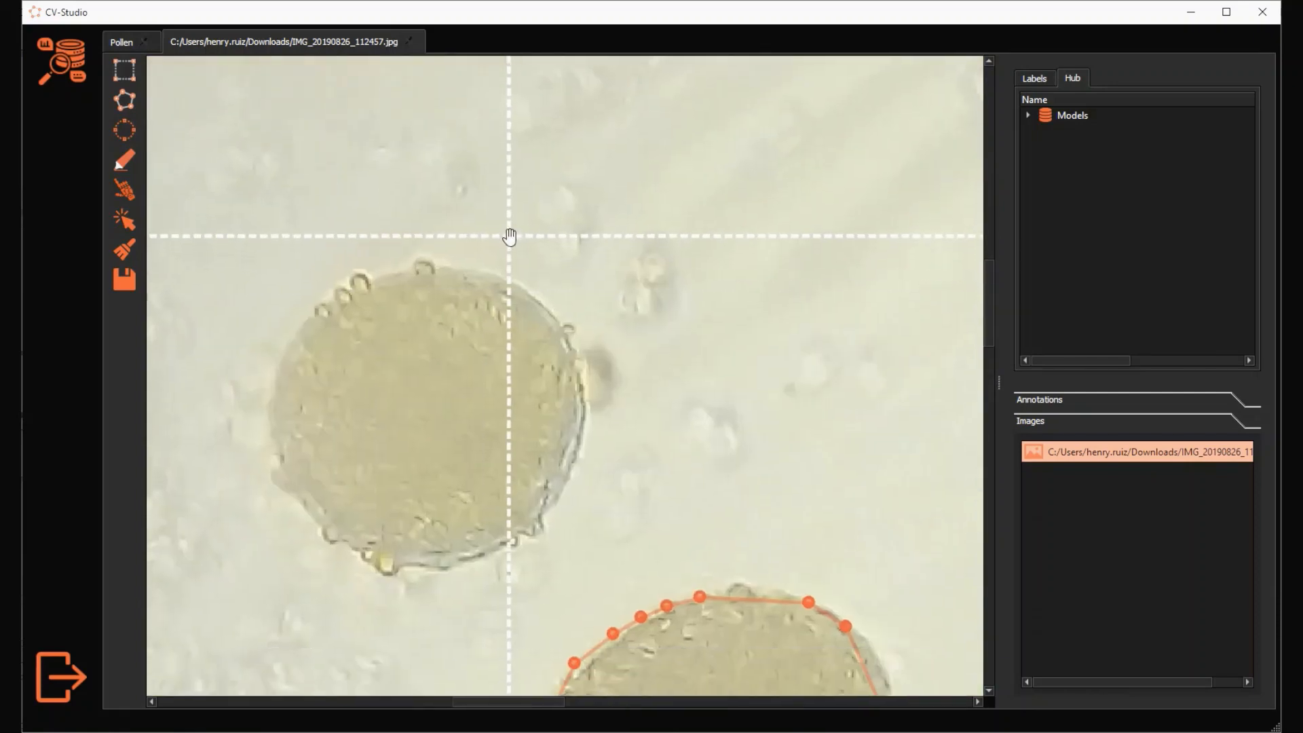
click(133, 194)
click(341, 283)
click(504, 544)
click(564, 332)
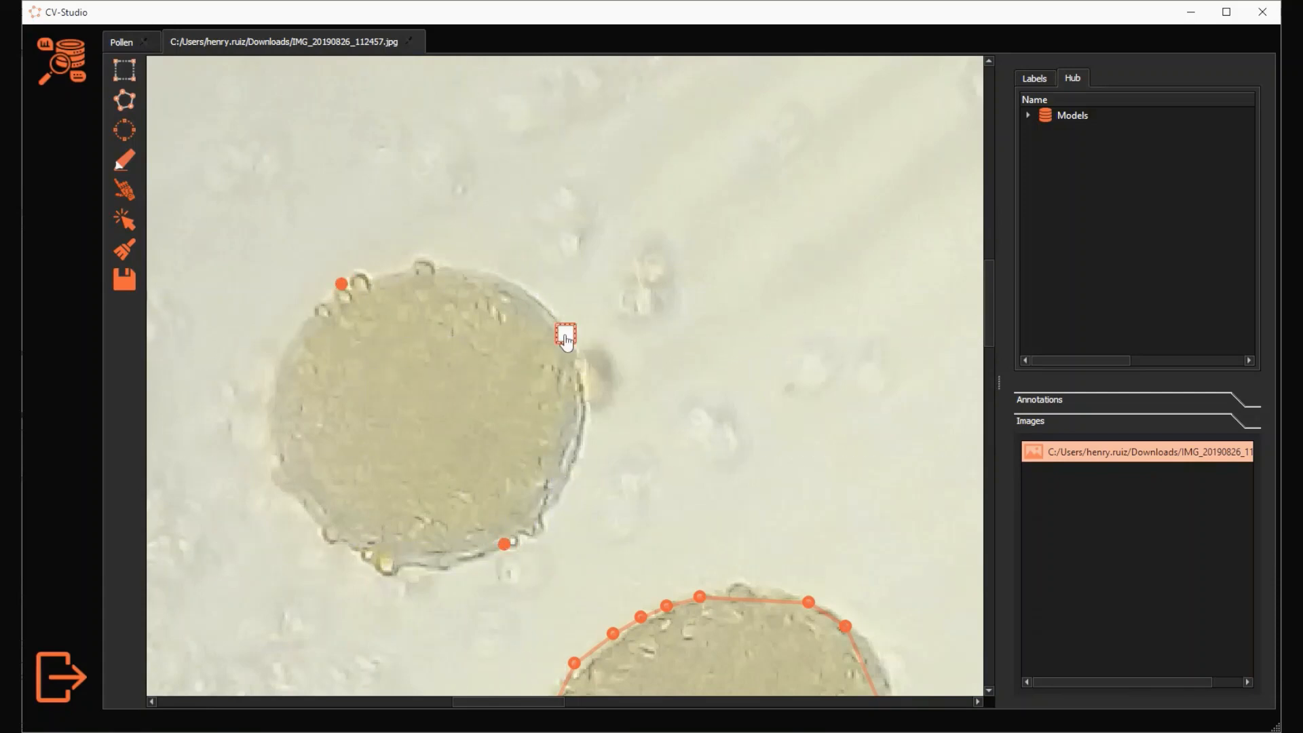
click(270, 469)
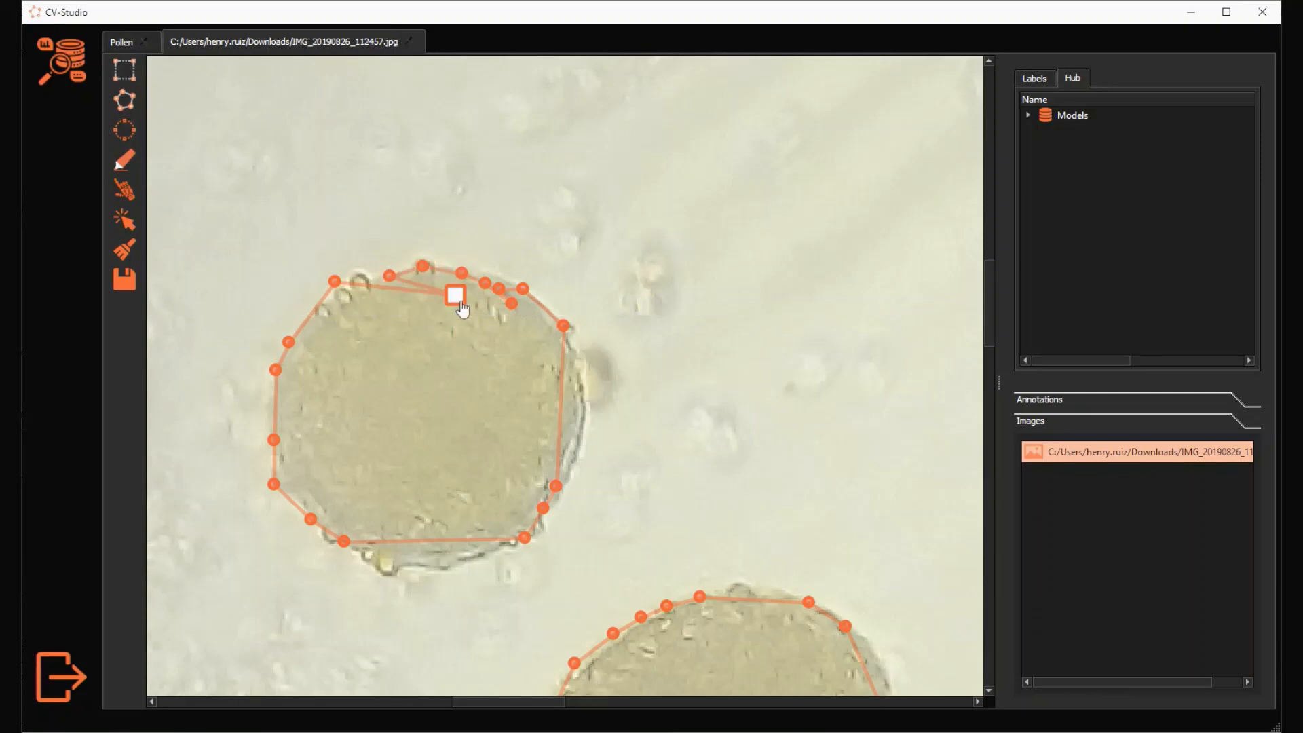
Outline the translucent, double-walled oval pollen grain from extreme points on its outer edge.
scroll(355, 408, down, 6)
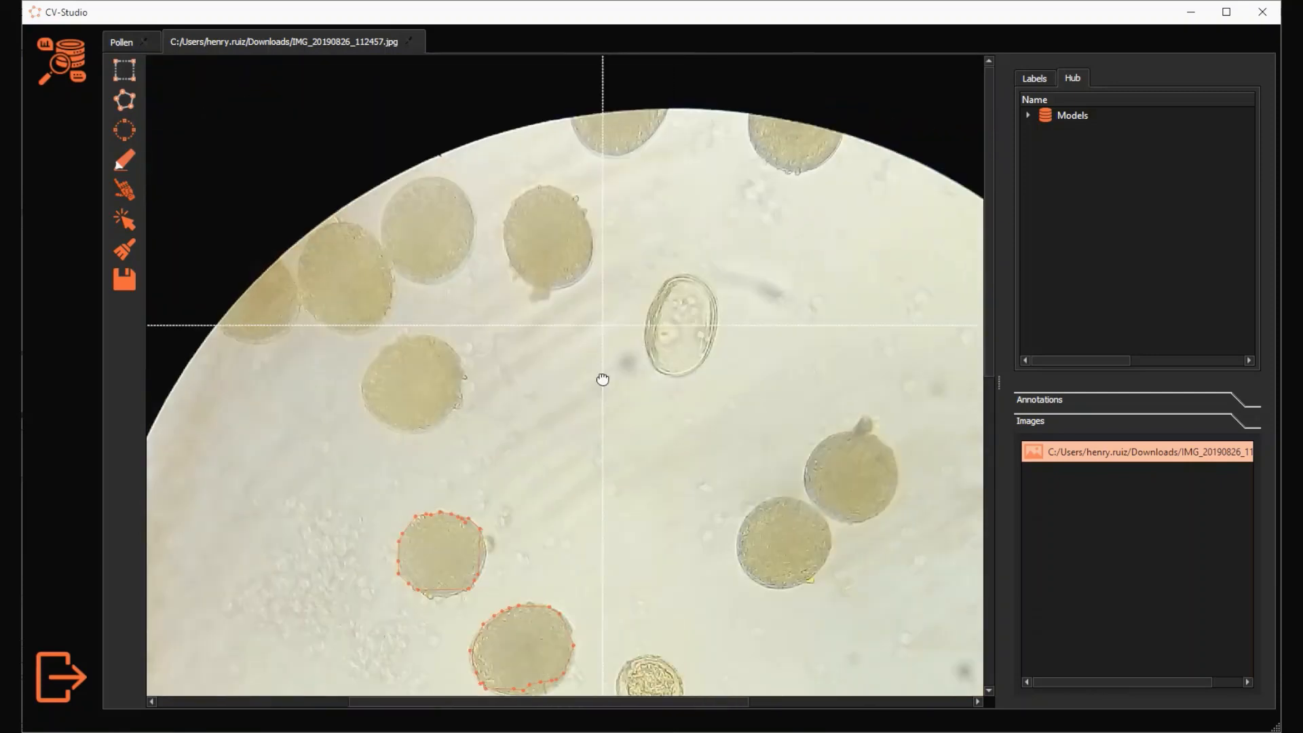
scroll(603, 380, up, 6)
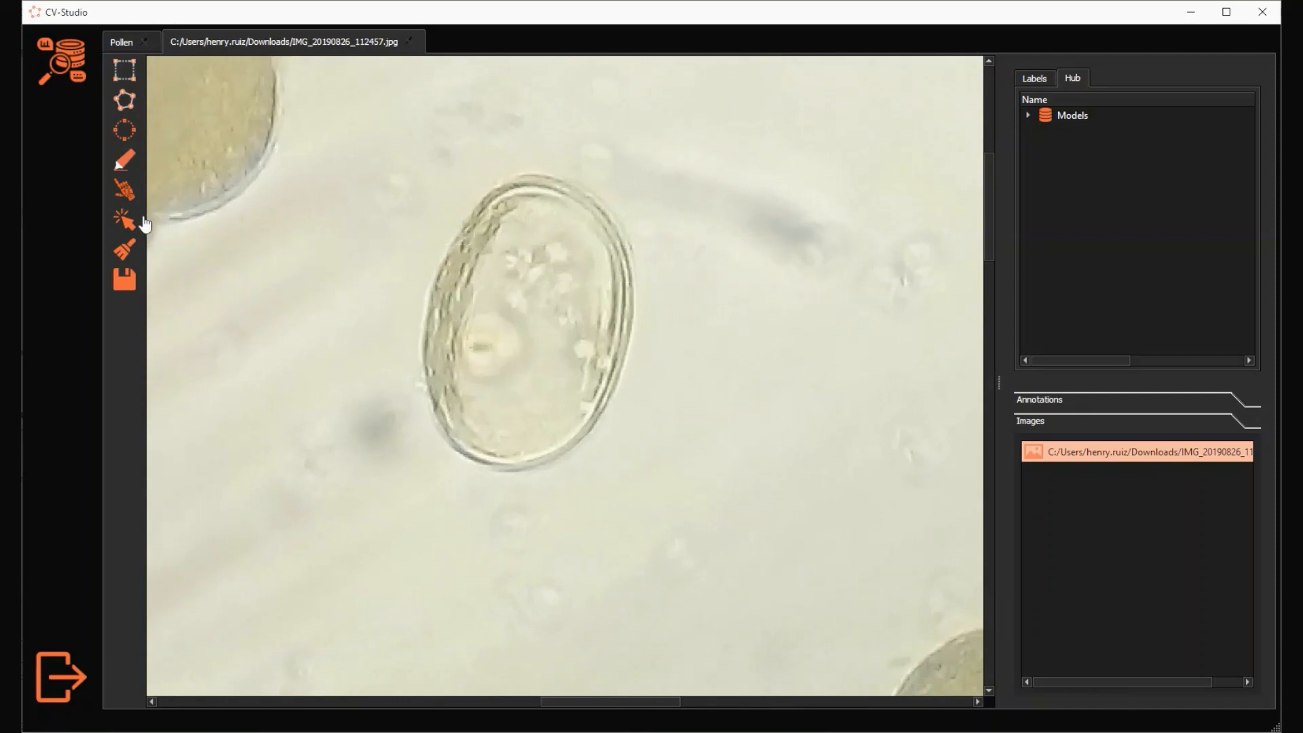
click(544, 173)
click(426, 288)
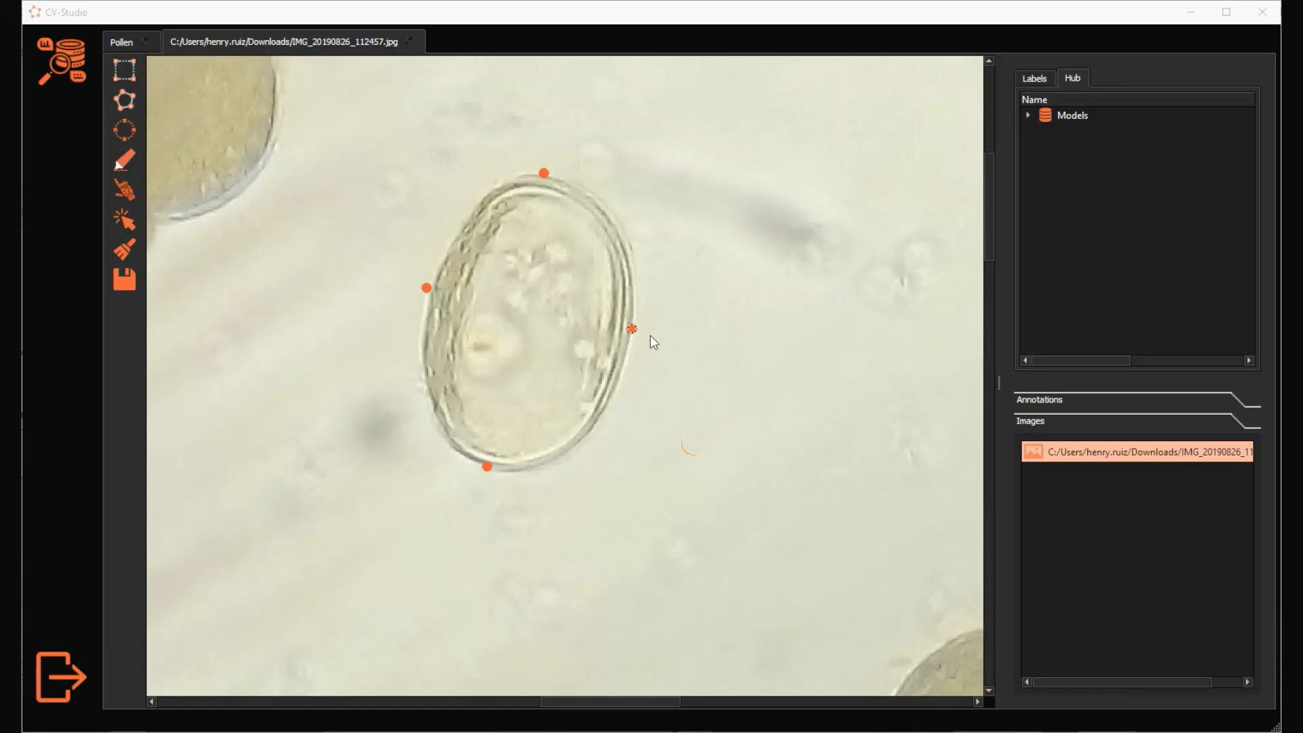
Assign the label Non-Viable to the translucent oval grain's outline.
drag(651, 336, 579, 297)
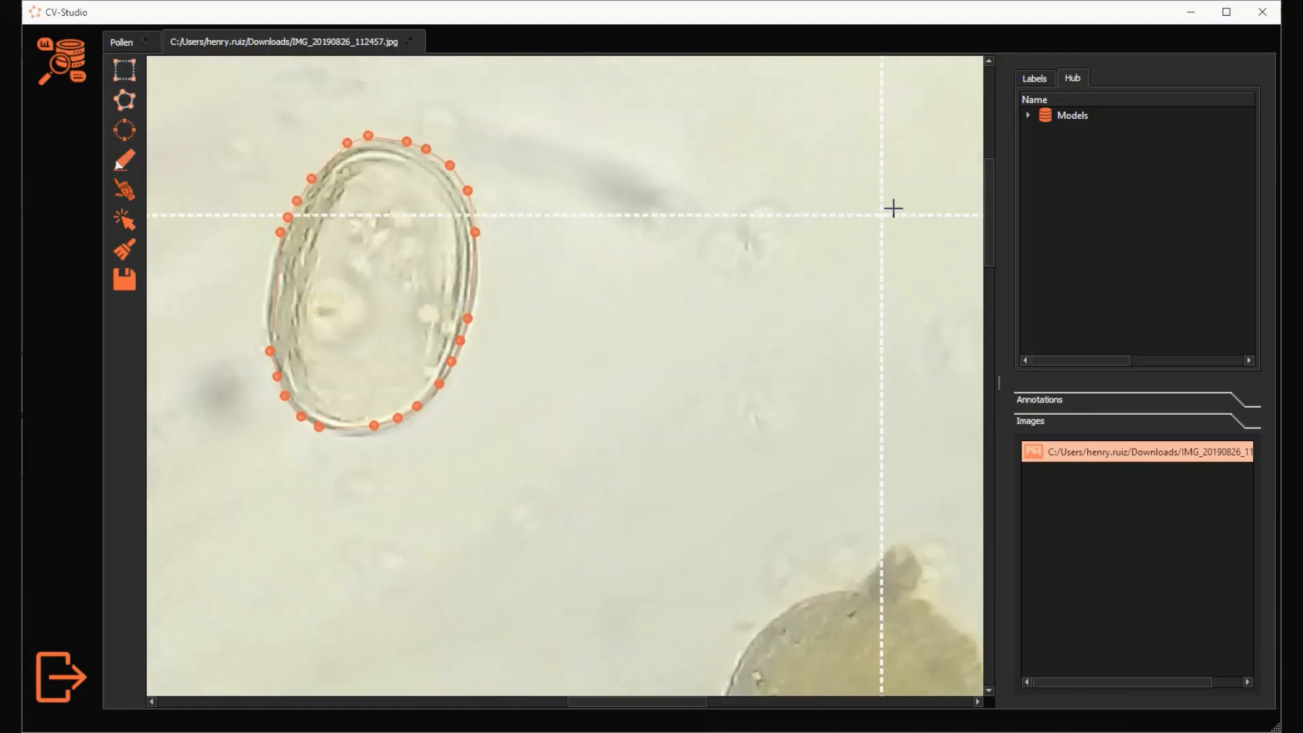
right_click(397, 271)
mouse_move(467, 298)
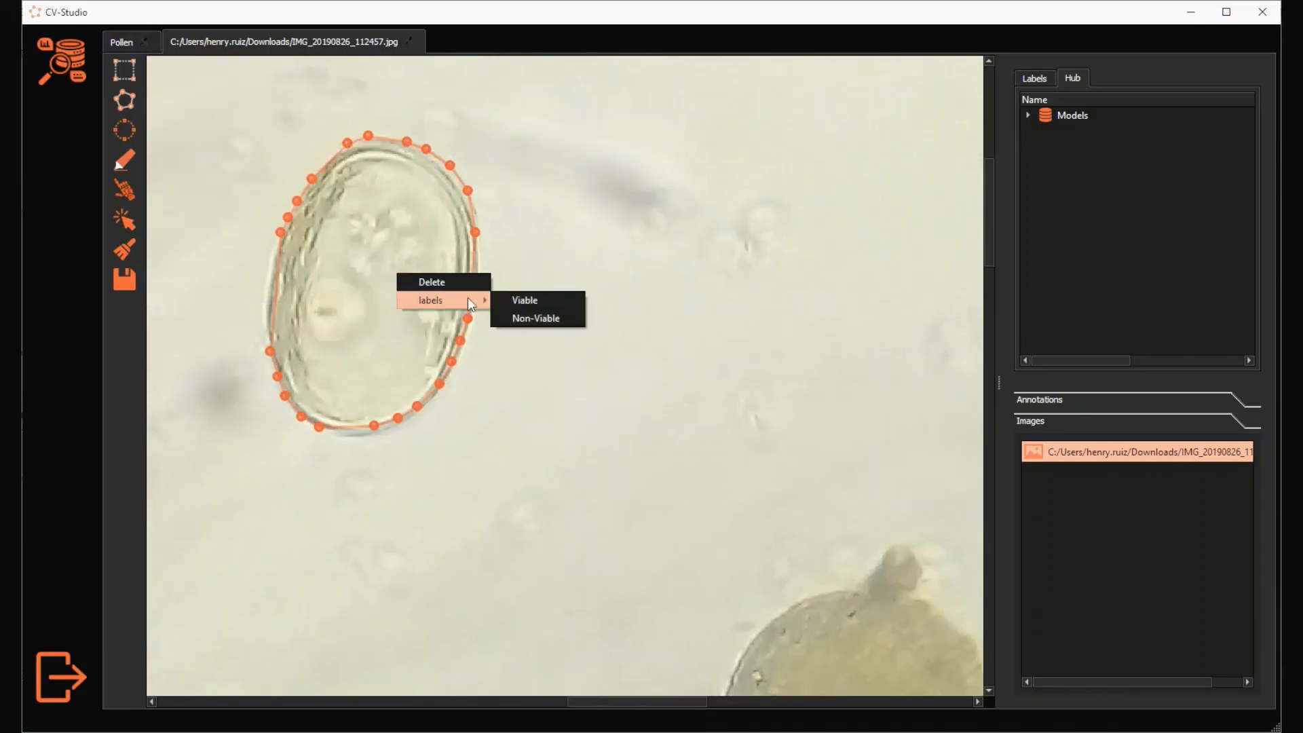
click(546, 321)
Assign the label Viable to the outline of the large oval pollen grain beside the small granular one.
scroll(600, 304, down, 2)
drag(600, 304, 691, 202)
right_click(516, 347)
mouse_move(531, 370)
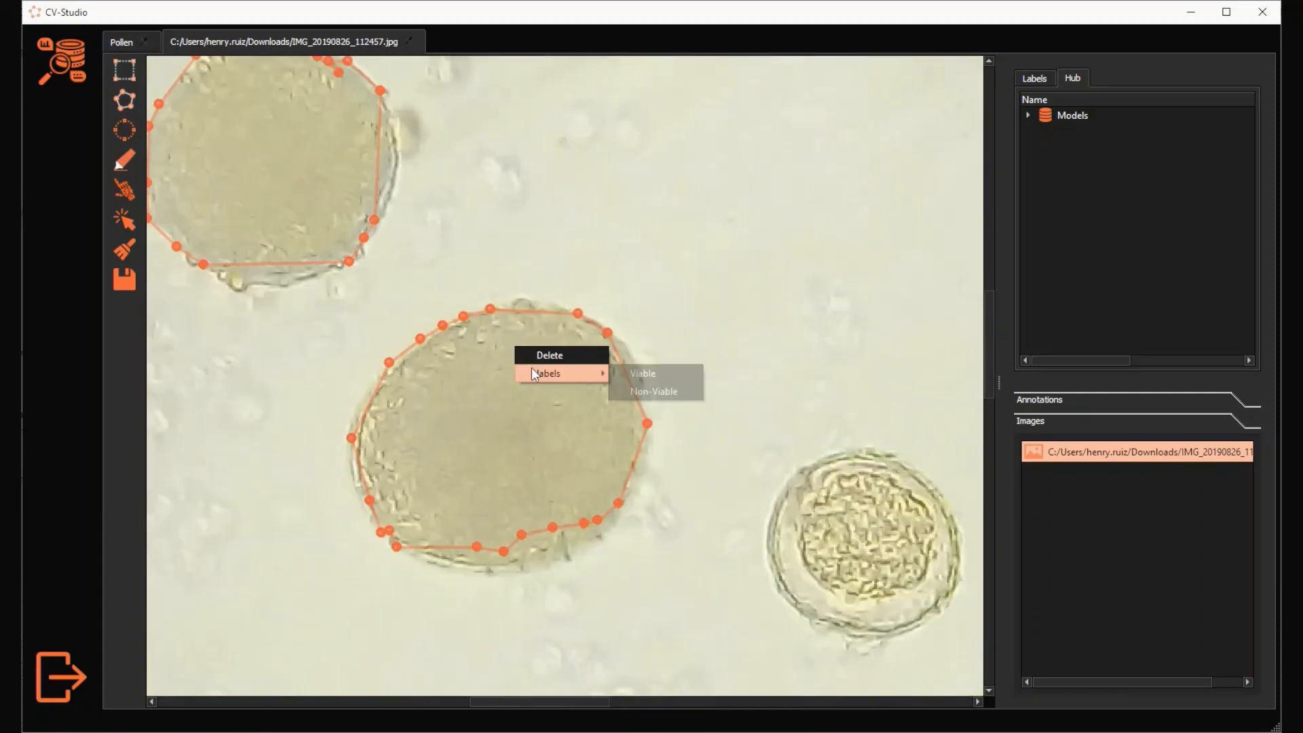
click(663, 374)
Outline the small round grain with the granular centre from four extreme points on its edge.
drag(810, 352, 428, 201)
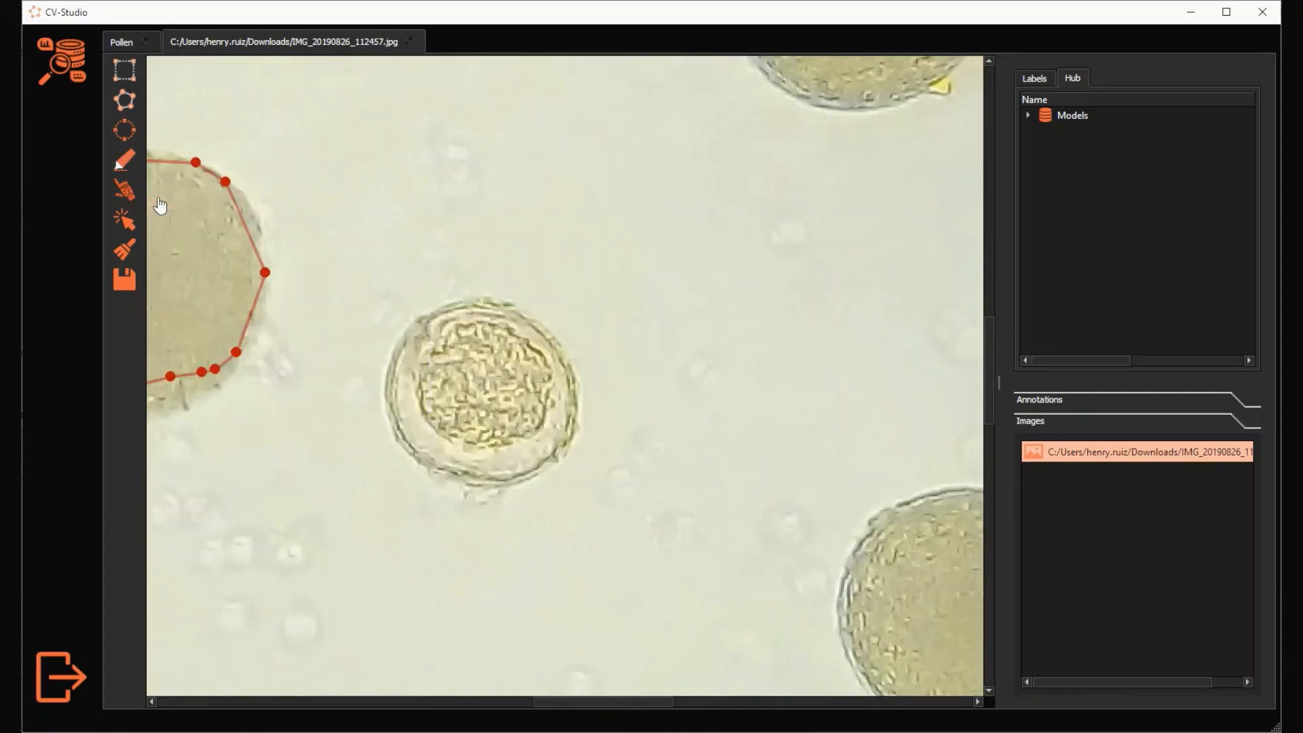
click(475, 295)
click(481, 493)
double_click(578, 377)
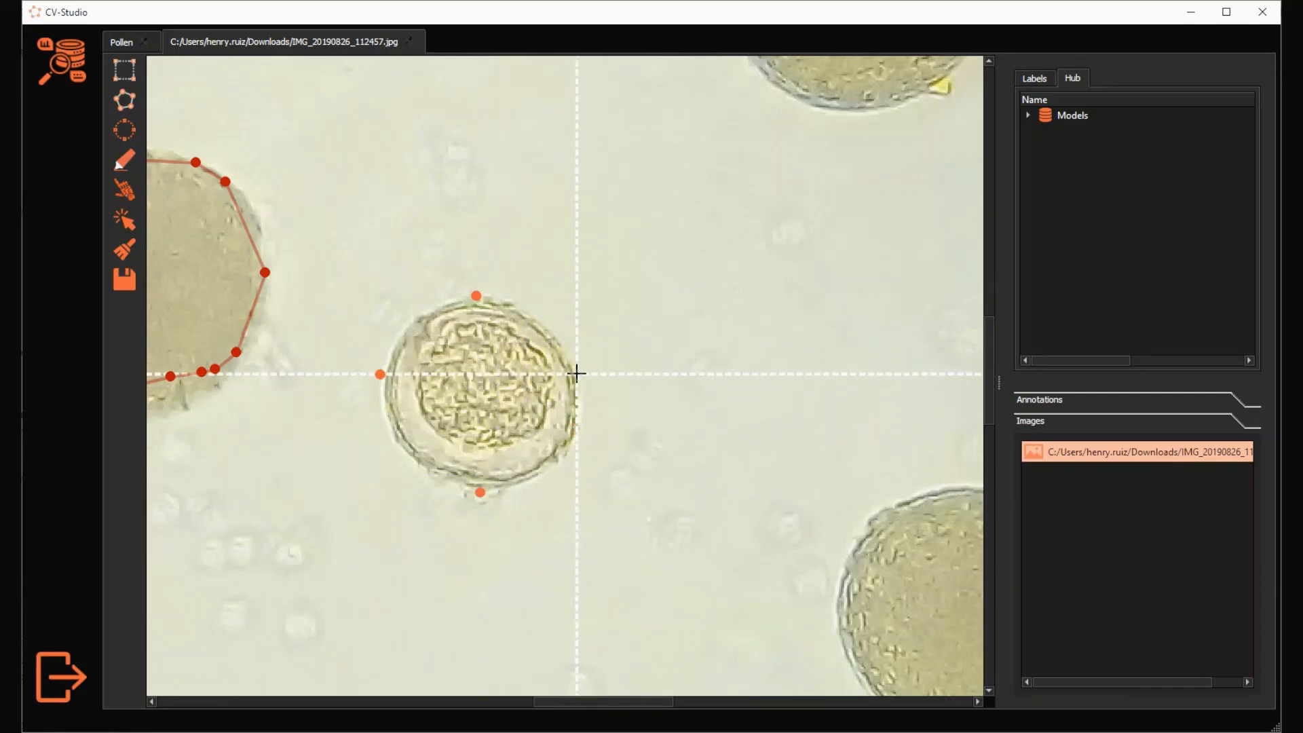
key(space)
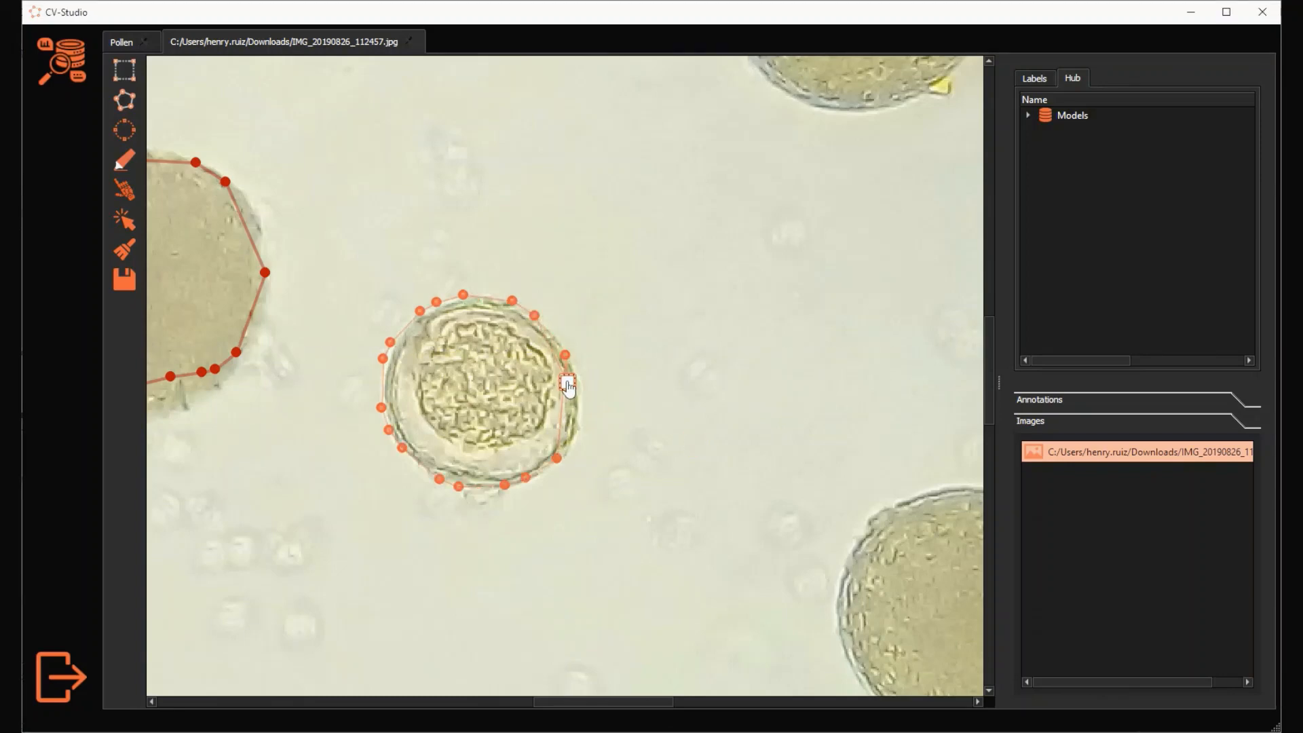
Fit the granular round grain's outline to its outer edge and assign it the label Viable.
drag(573, 339, 555, 346)
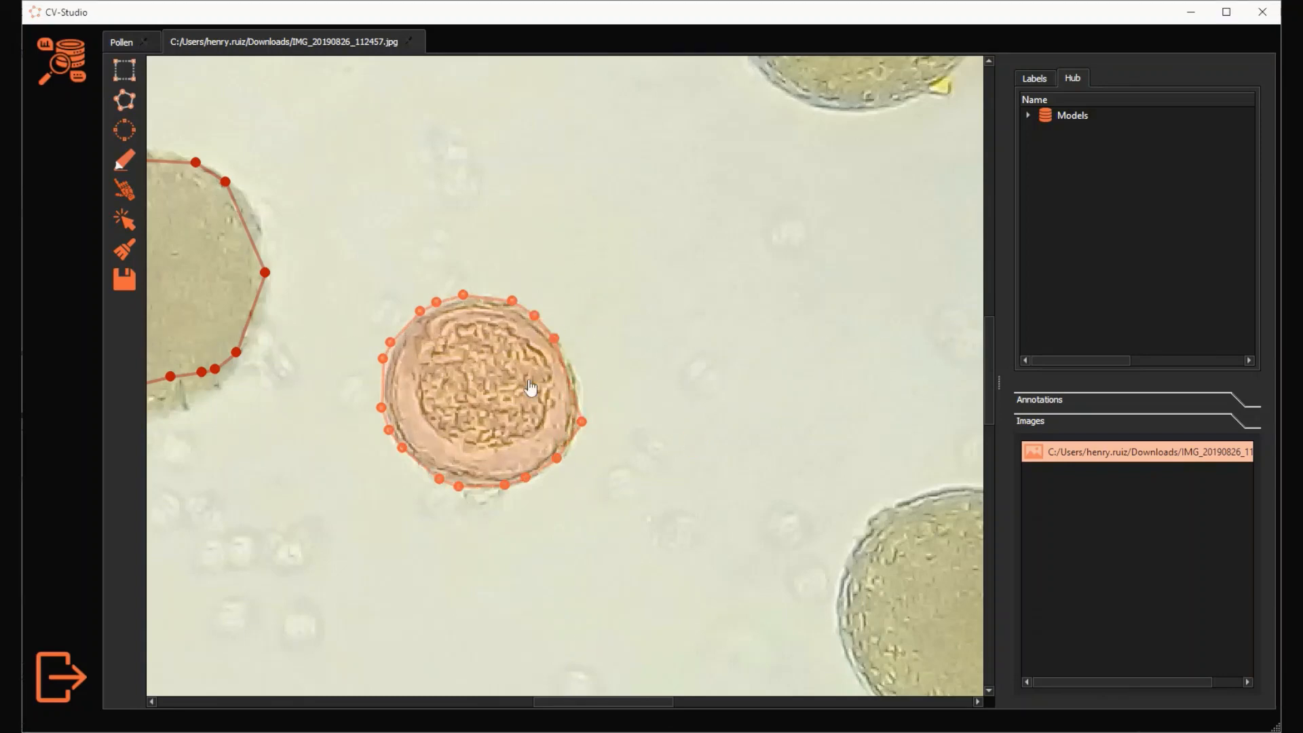
right_click(457, 419)
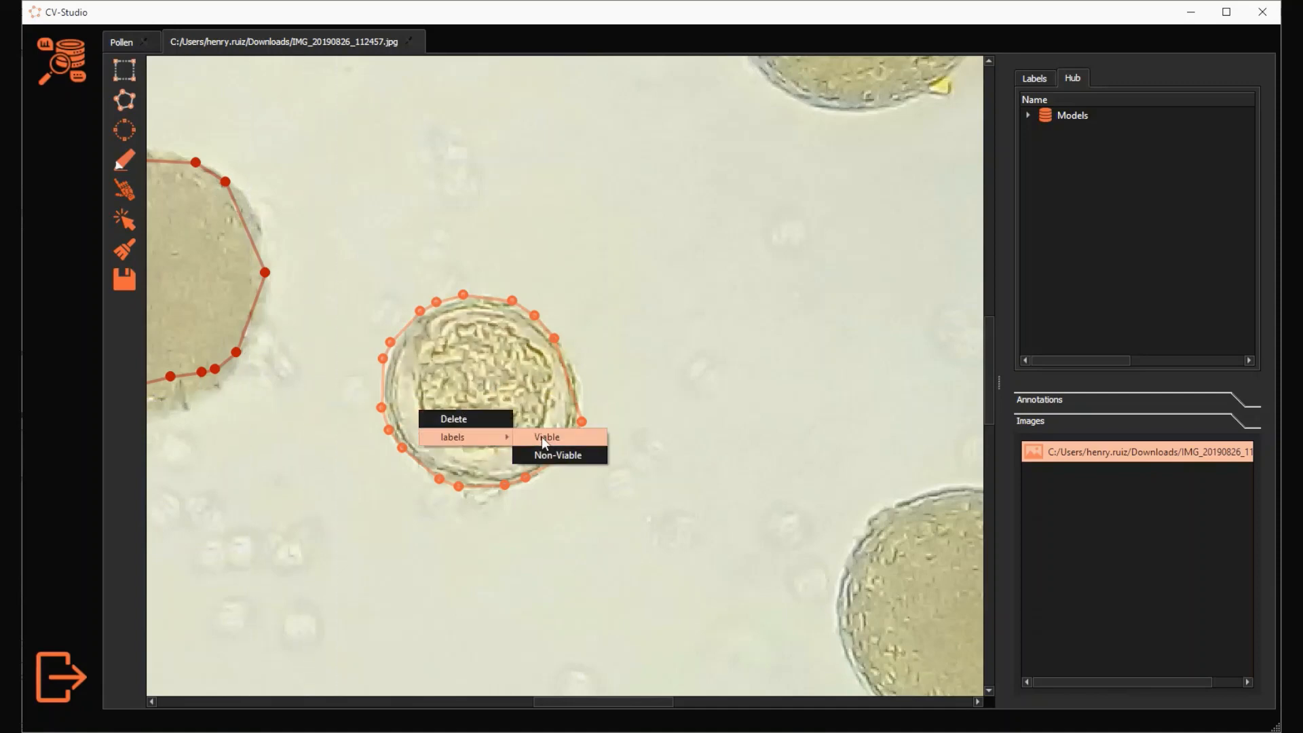
click(544, 438)
Delete the outline of the large oval grain beside the granular one and save the image's annotations.
right_click(224, 264)
click(241, 266)
drag(194, 293, 389, 309)
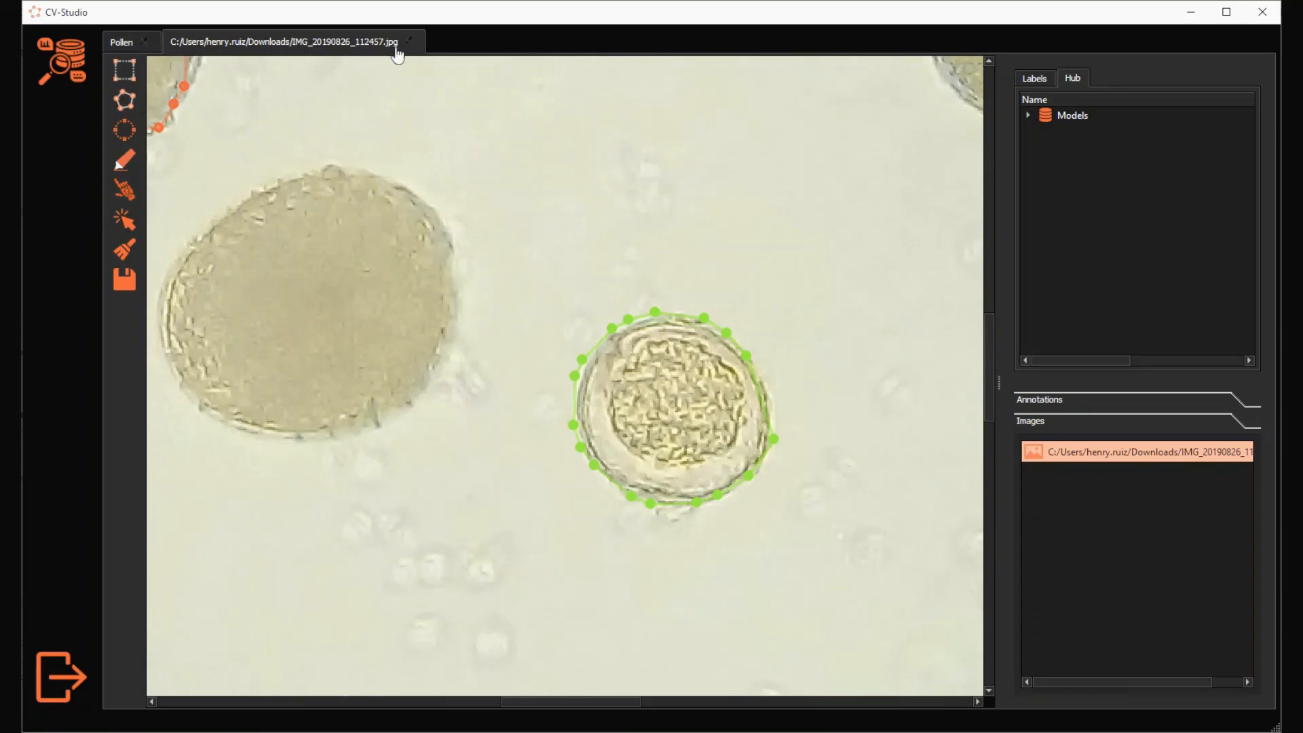
click(124, 280)
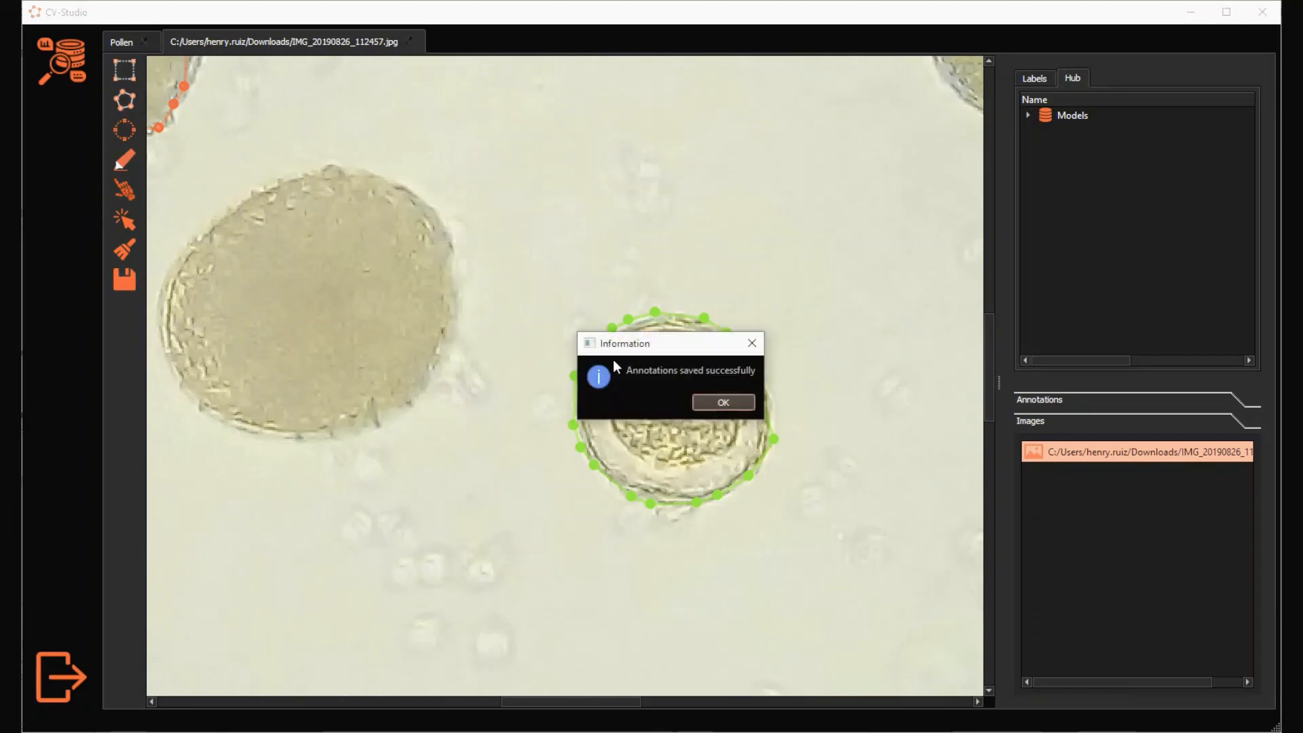
click(723, 402)
Open the image SURCO--1896-ENSA 2019_13-016.tif from the Seeds dataset for annotation.
click(62, 63)
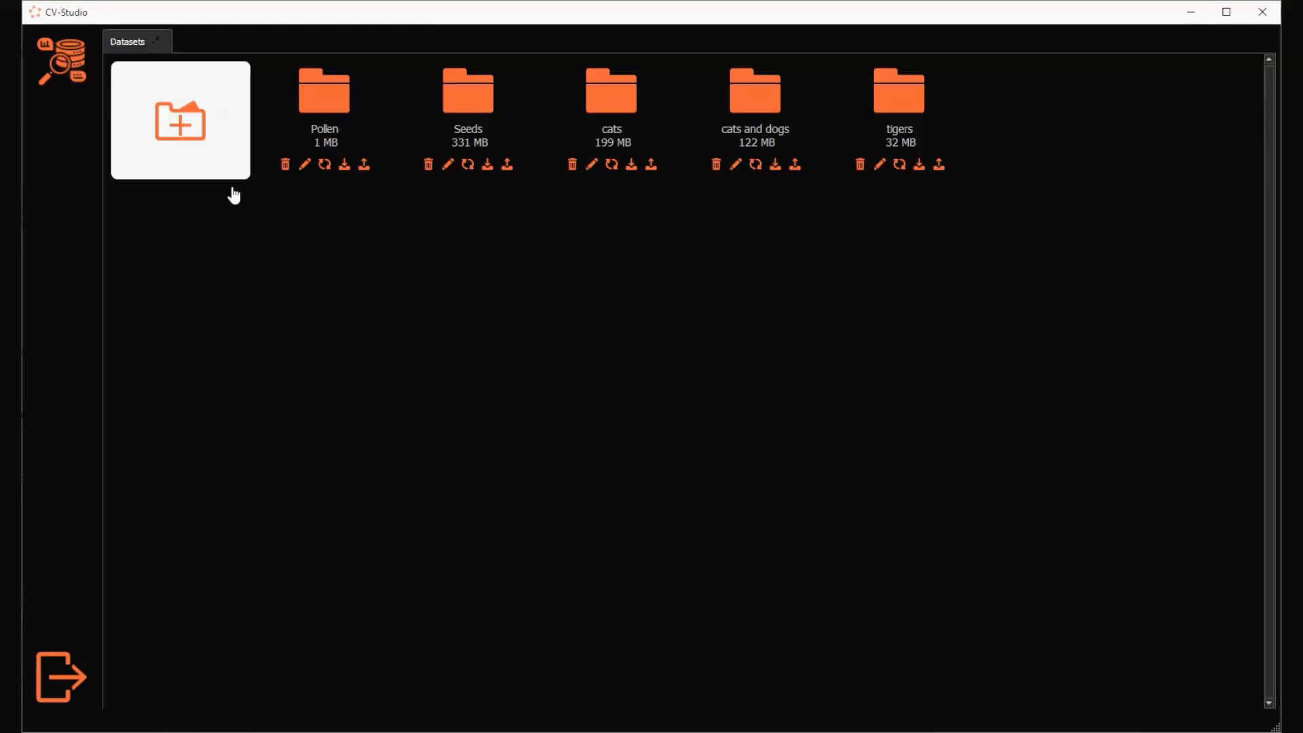
click(468, 95)
click(626, 462)
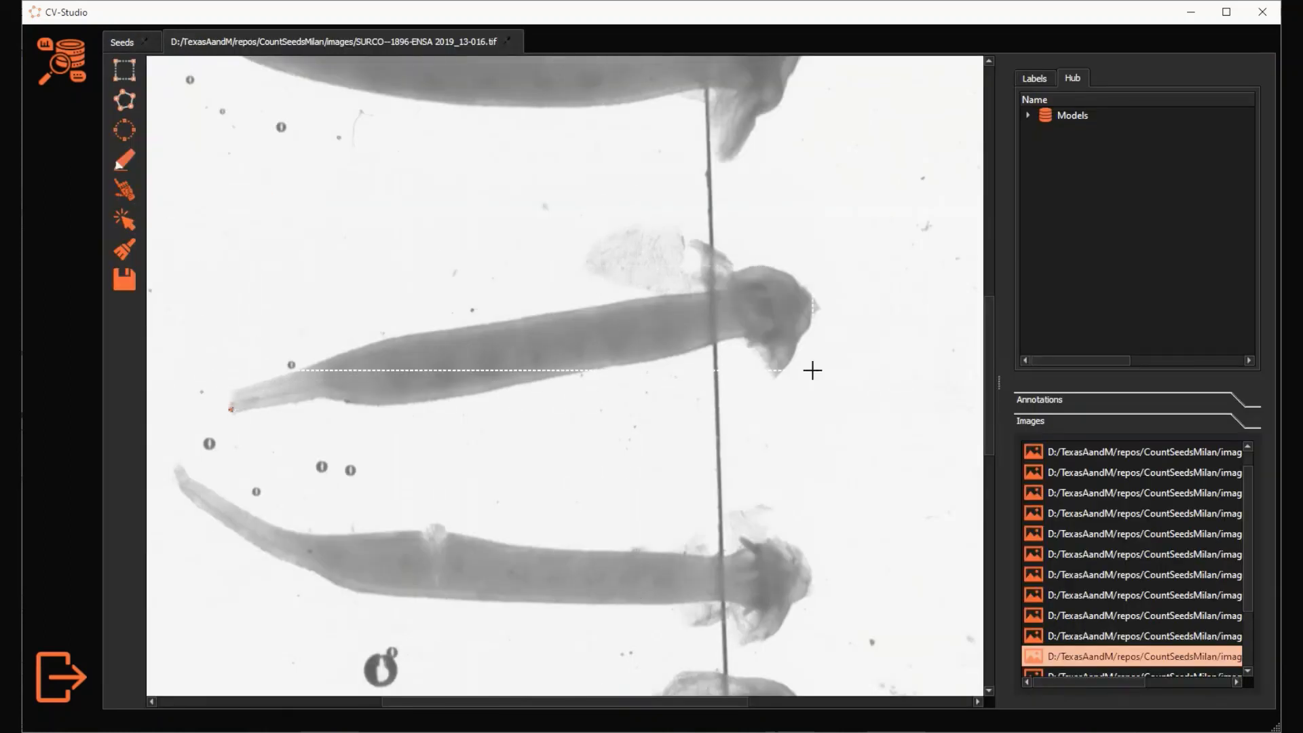
Outline the slanted pod in the middle of the image from extreme points at its tips, upper sprout and lower edge.
click(699, 240)
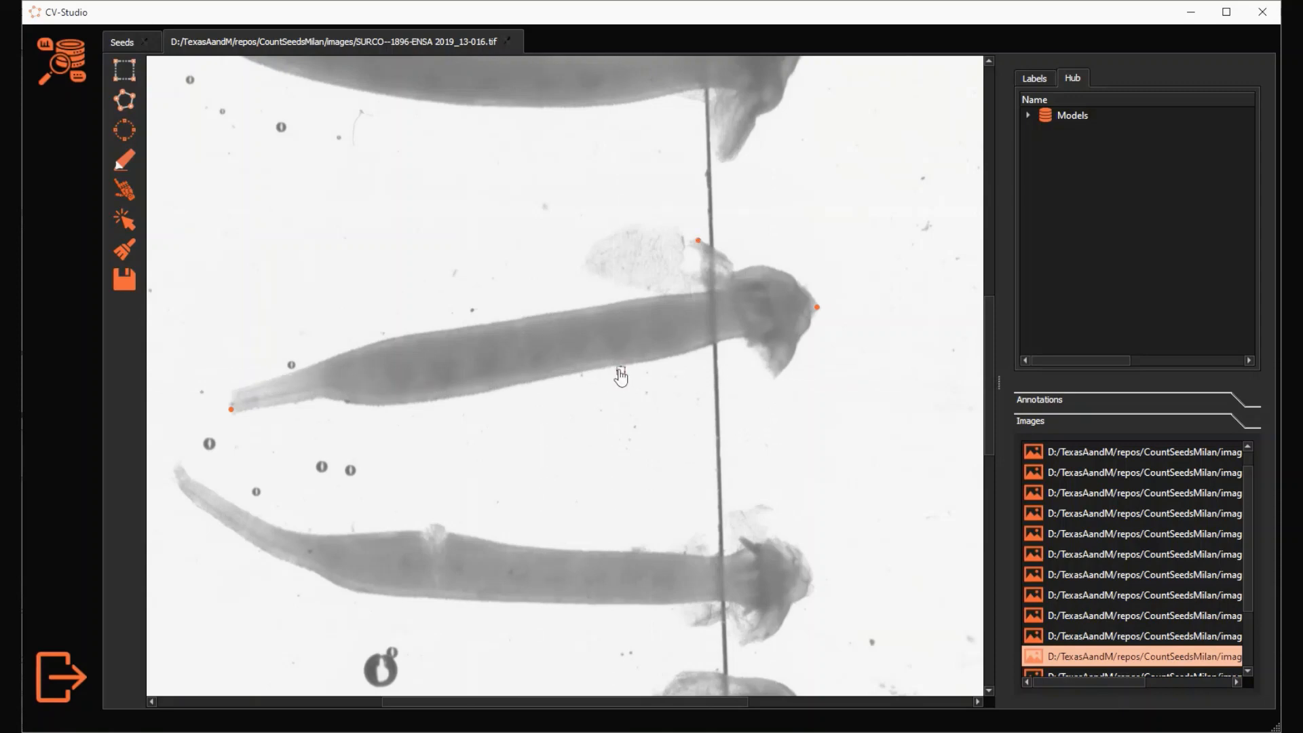
click(579, 375)
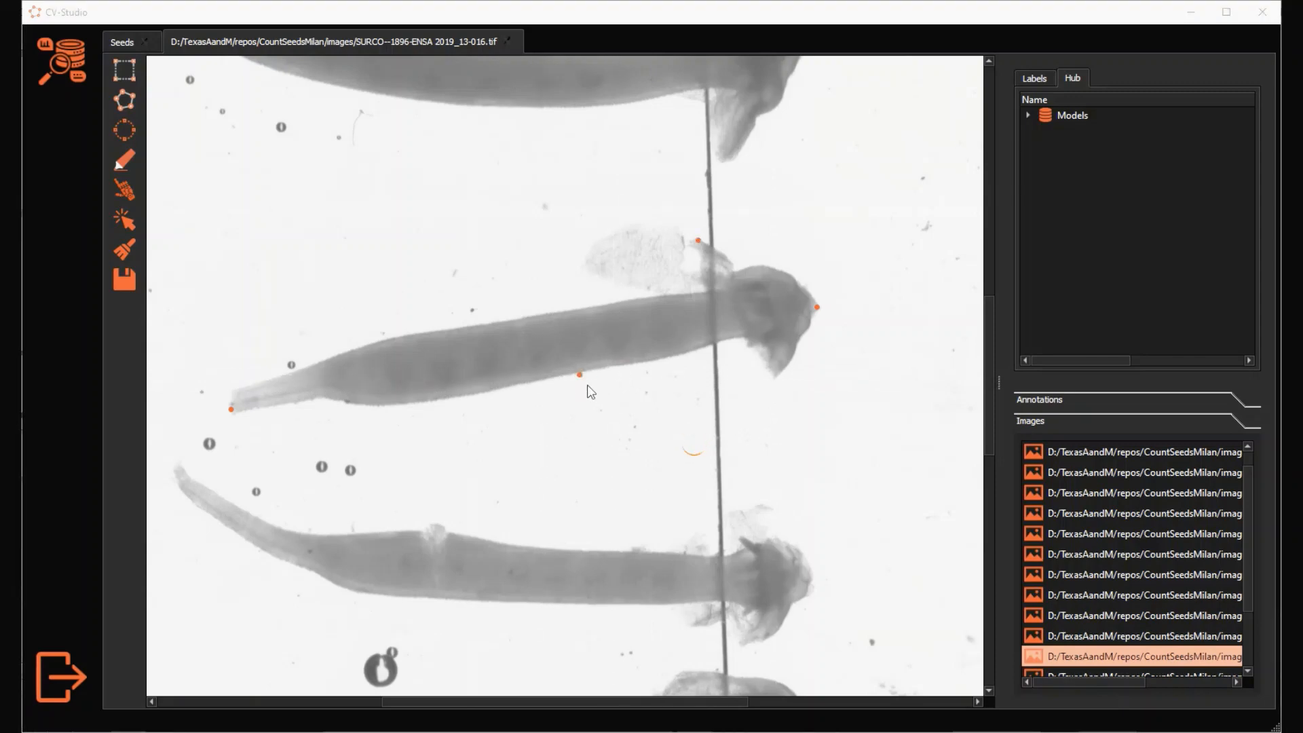
scroll(555, 367, up, 4)
scroll(637, 319, down, 3)
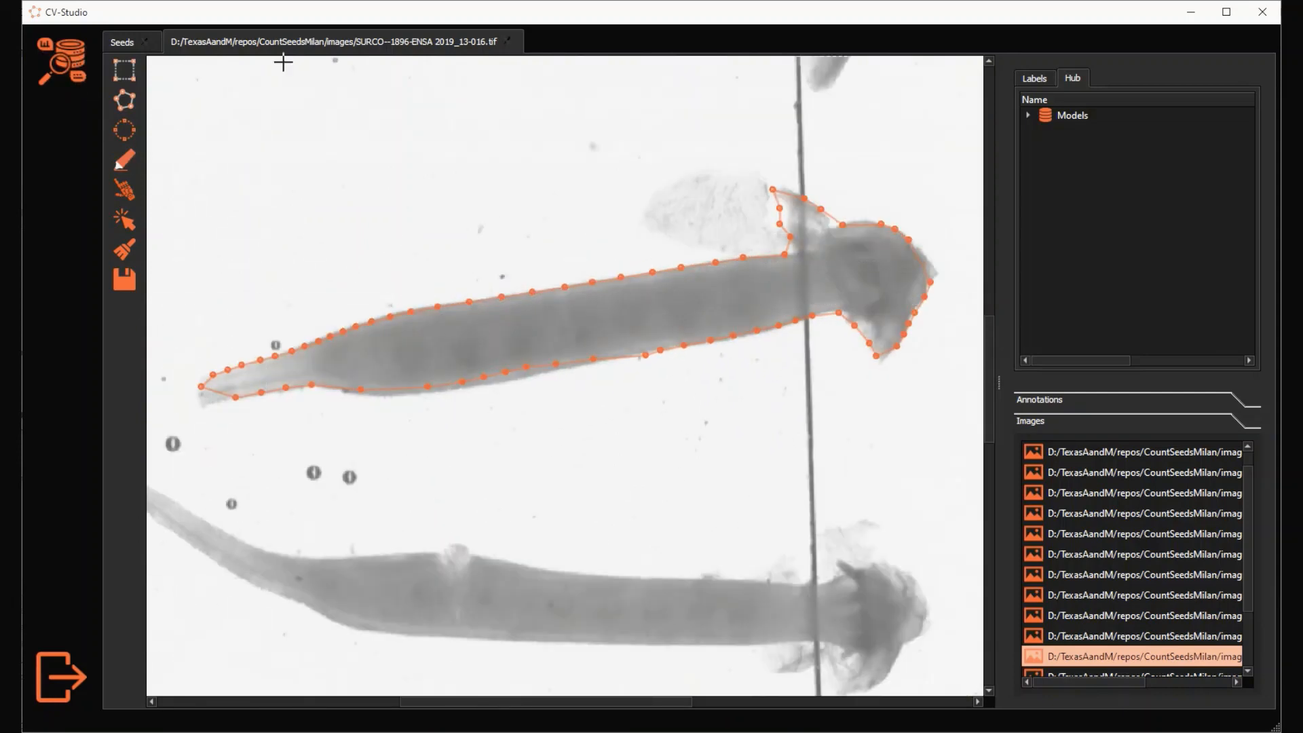
Close the seed image and open the bird image 001ccaaa2654c843.jpg from the cats and dogs dataset for annotation.
click(508, 42)
click(86, 88)
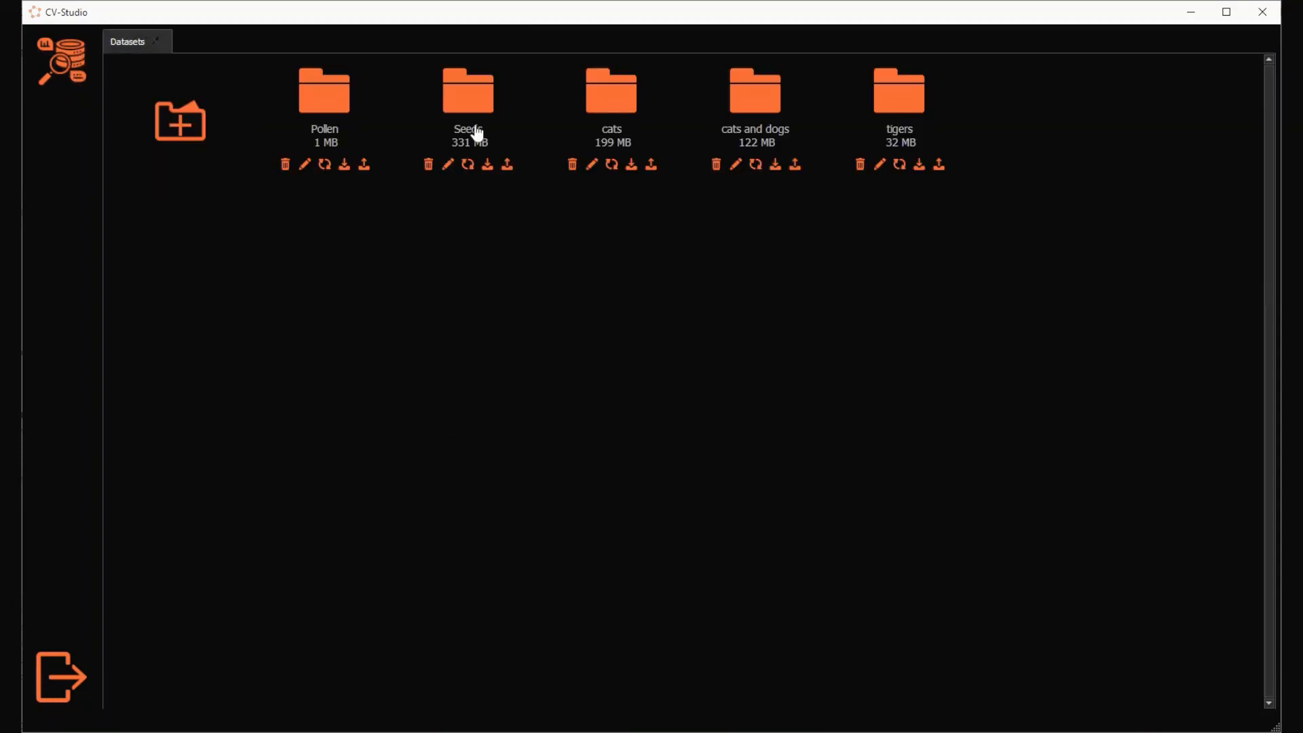
click(752, 100)
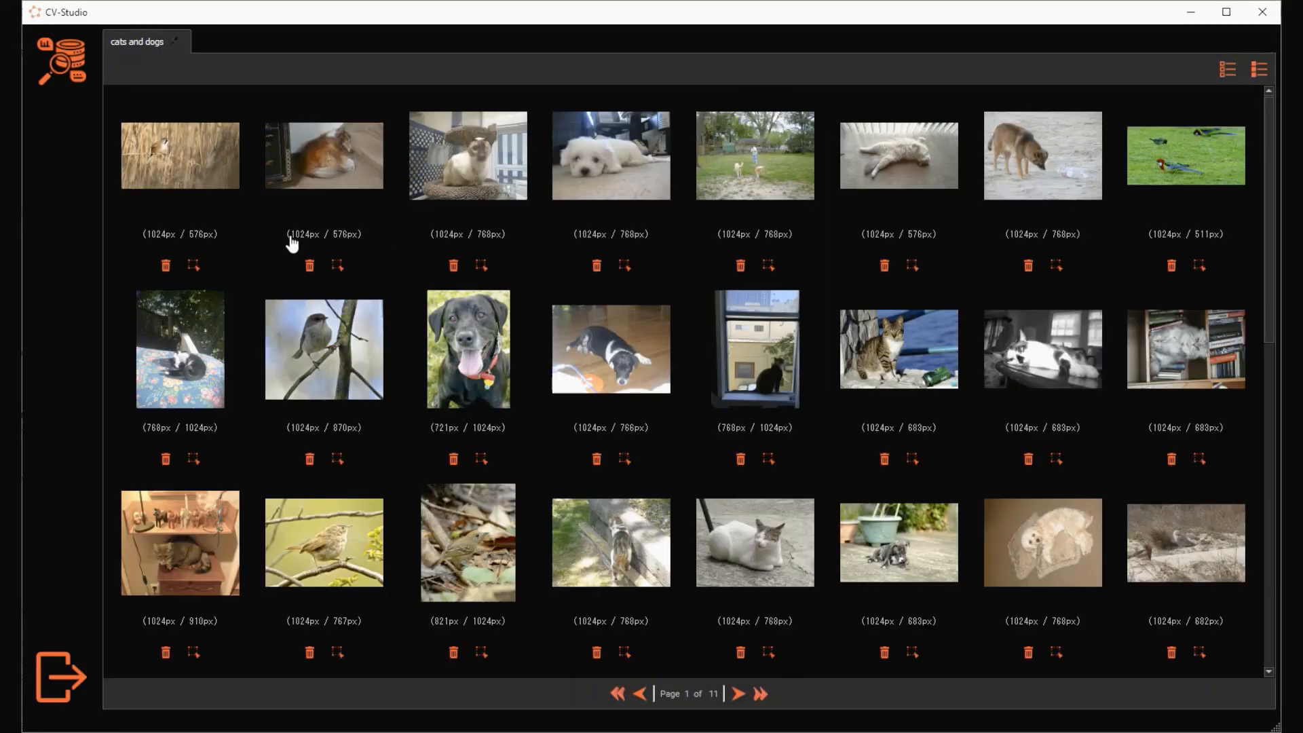
click(337, 464)
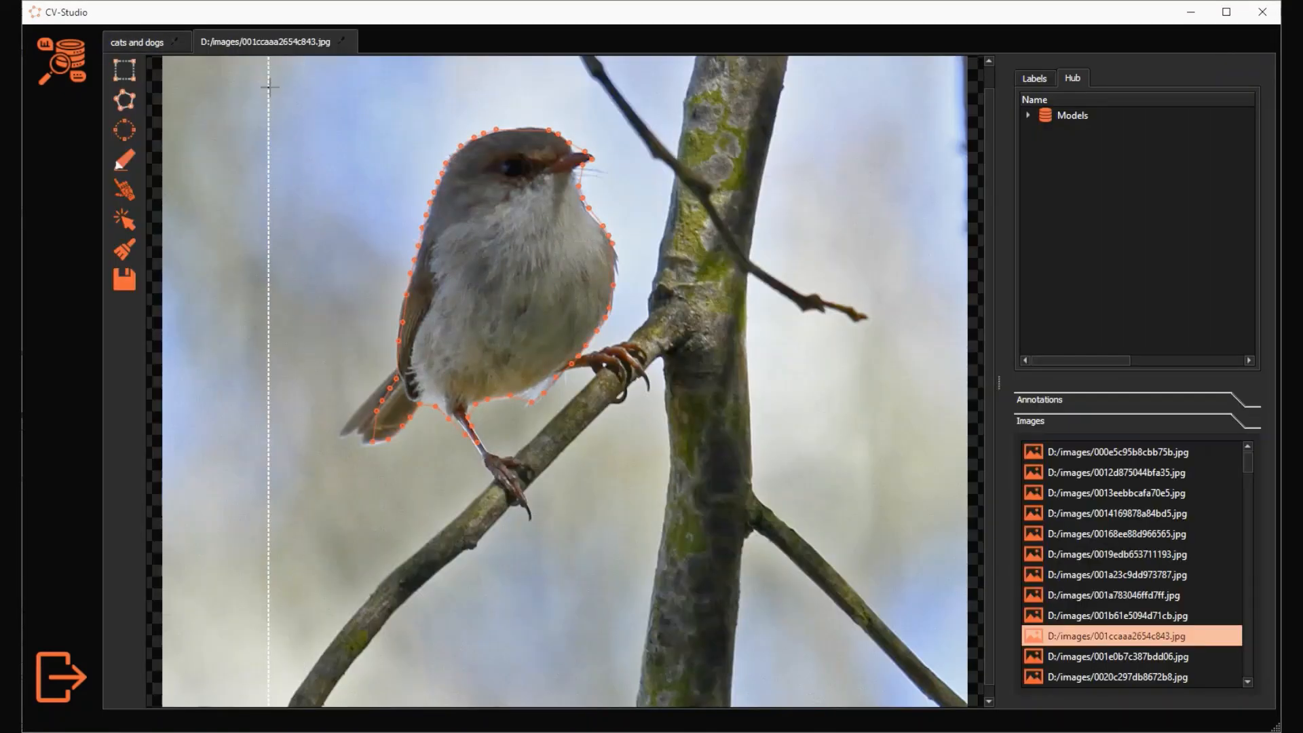
Clear the bird's existing outline and outline it again from extreme points on its head, tail, back and breast.
click(127, 251)
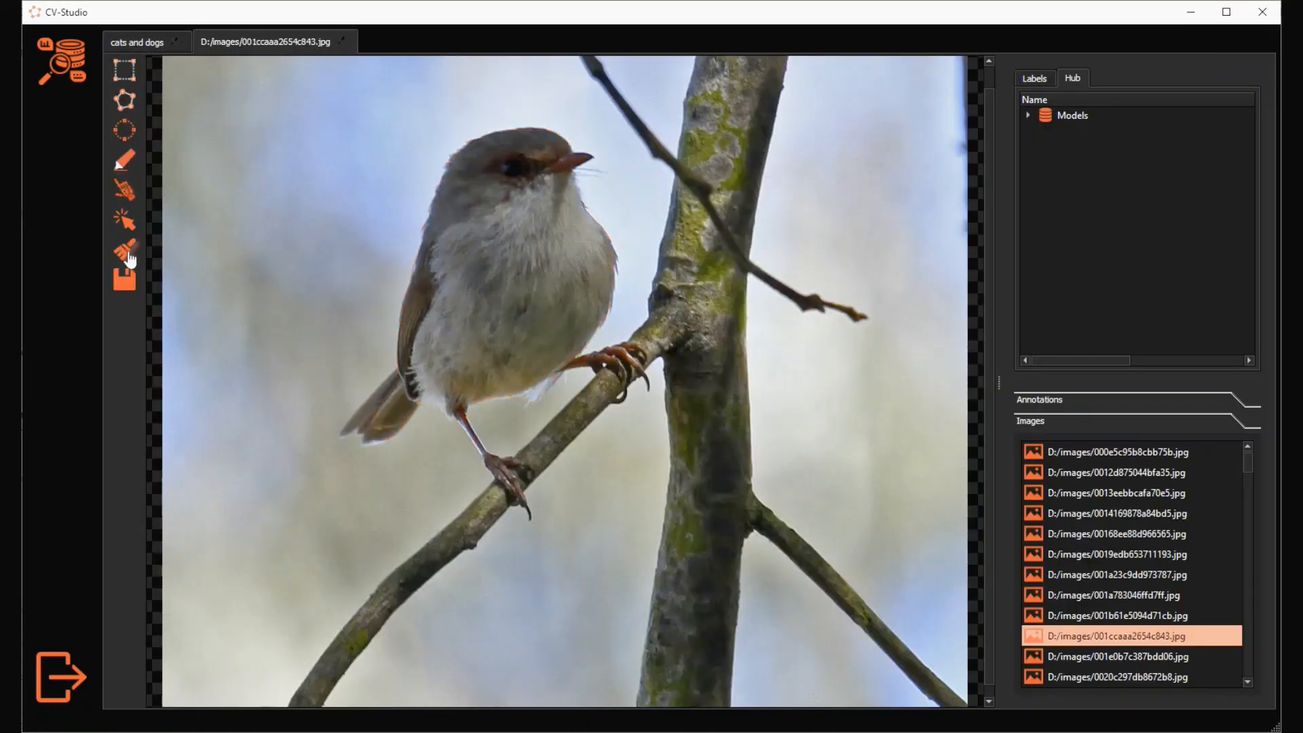
click(124, 198)
click(551, 126)
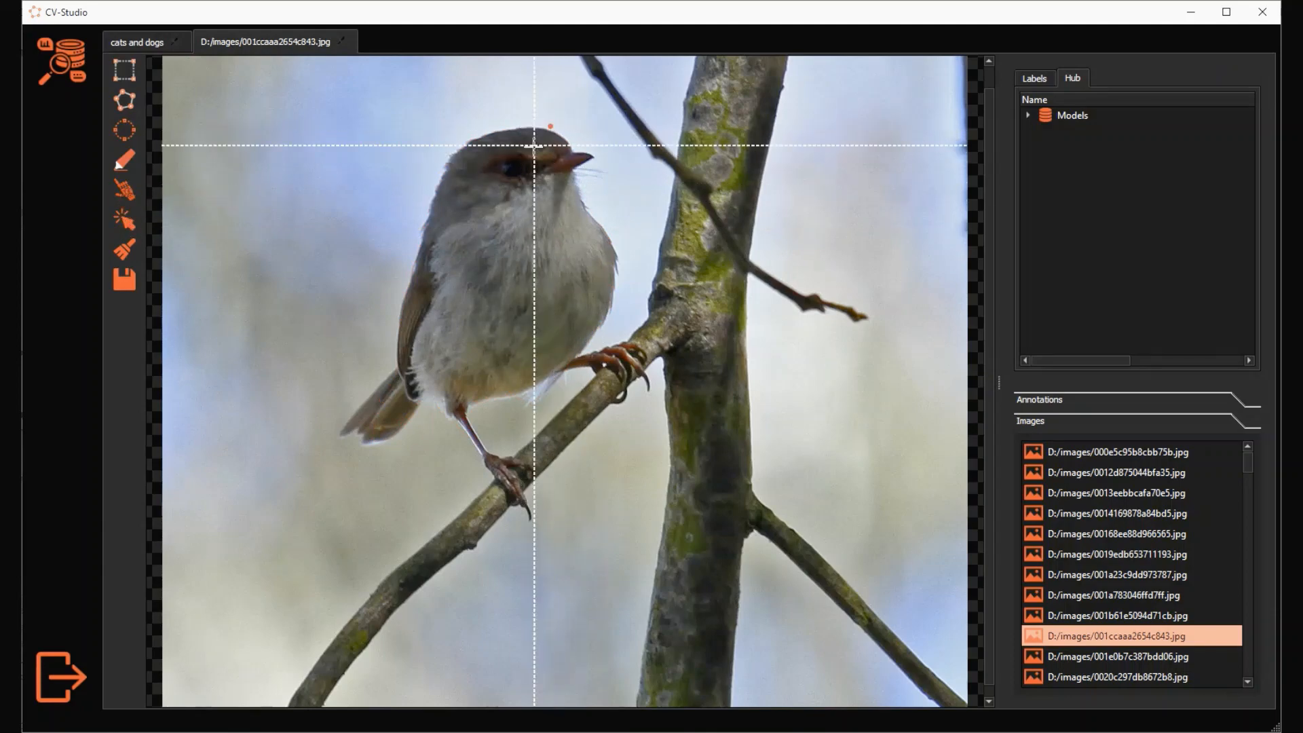
click(343, 435)
click(407, 283)
click(615, 289)
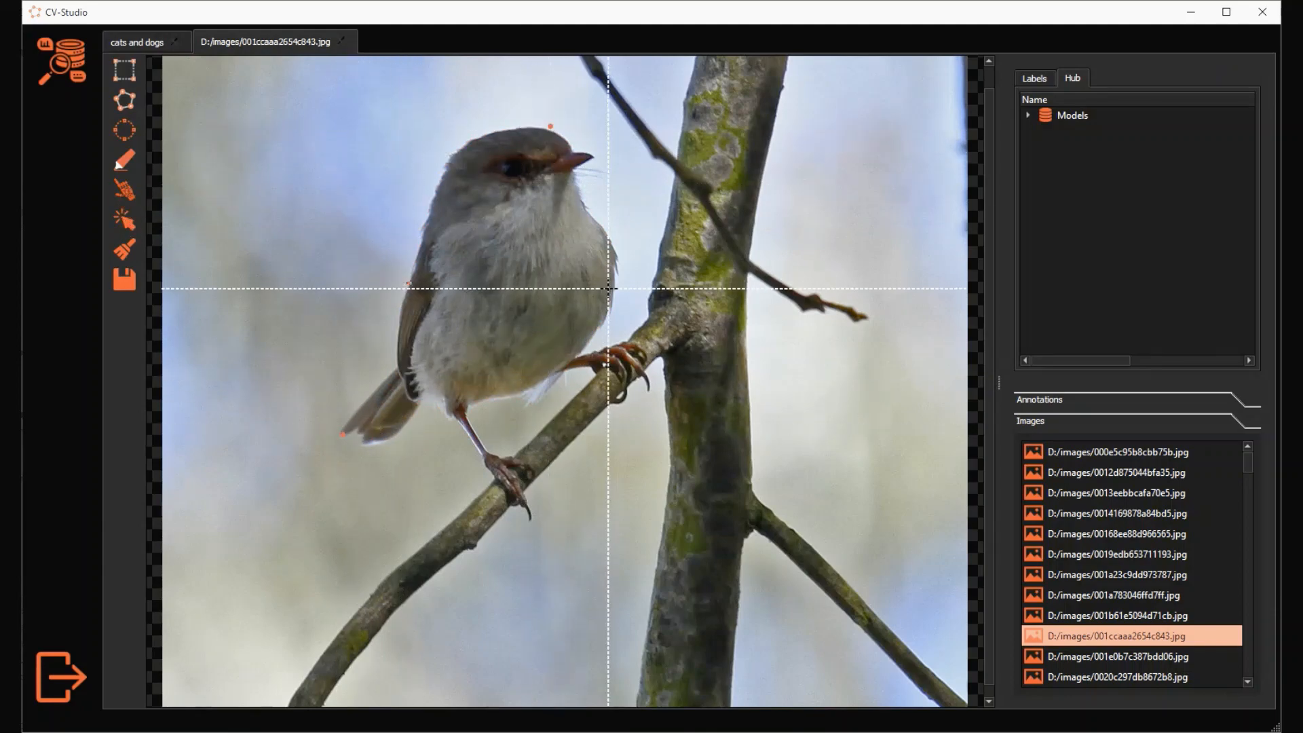
scroll(537, 305, up, 3)
scroll(543, 245, up, 3)
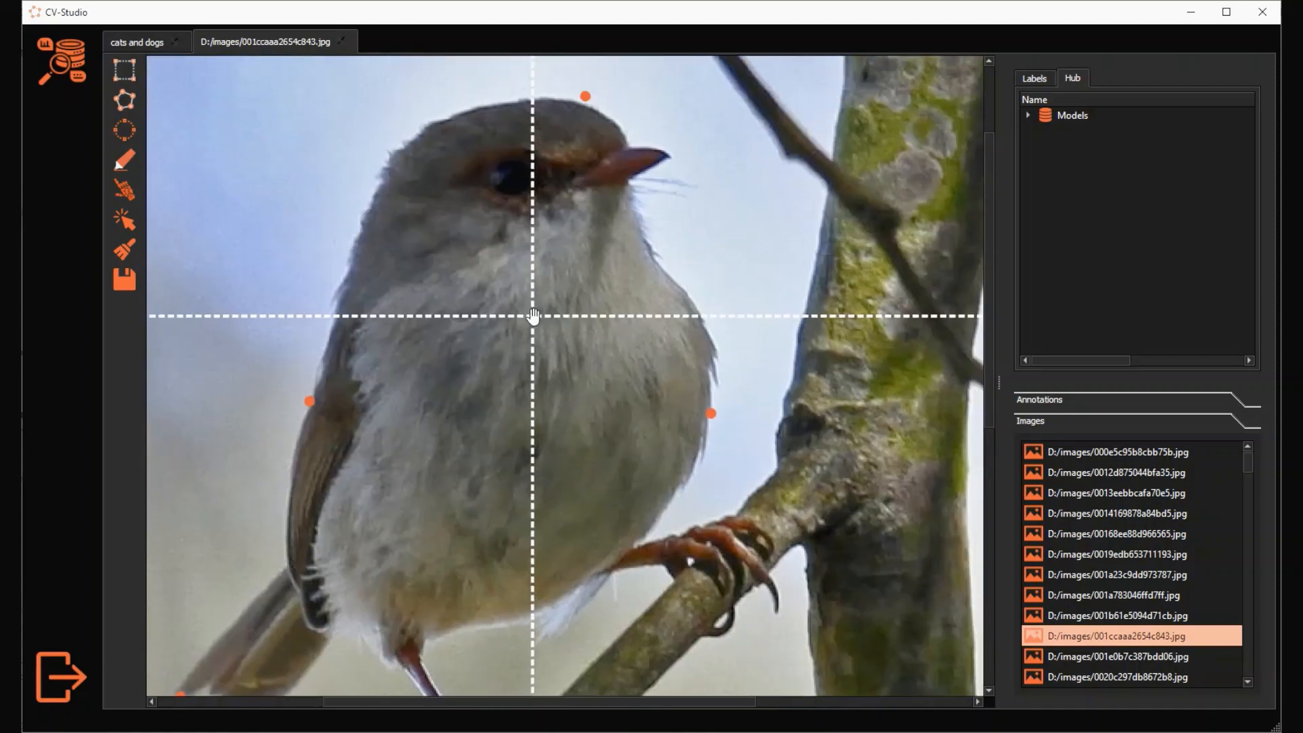
key(space)
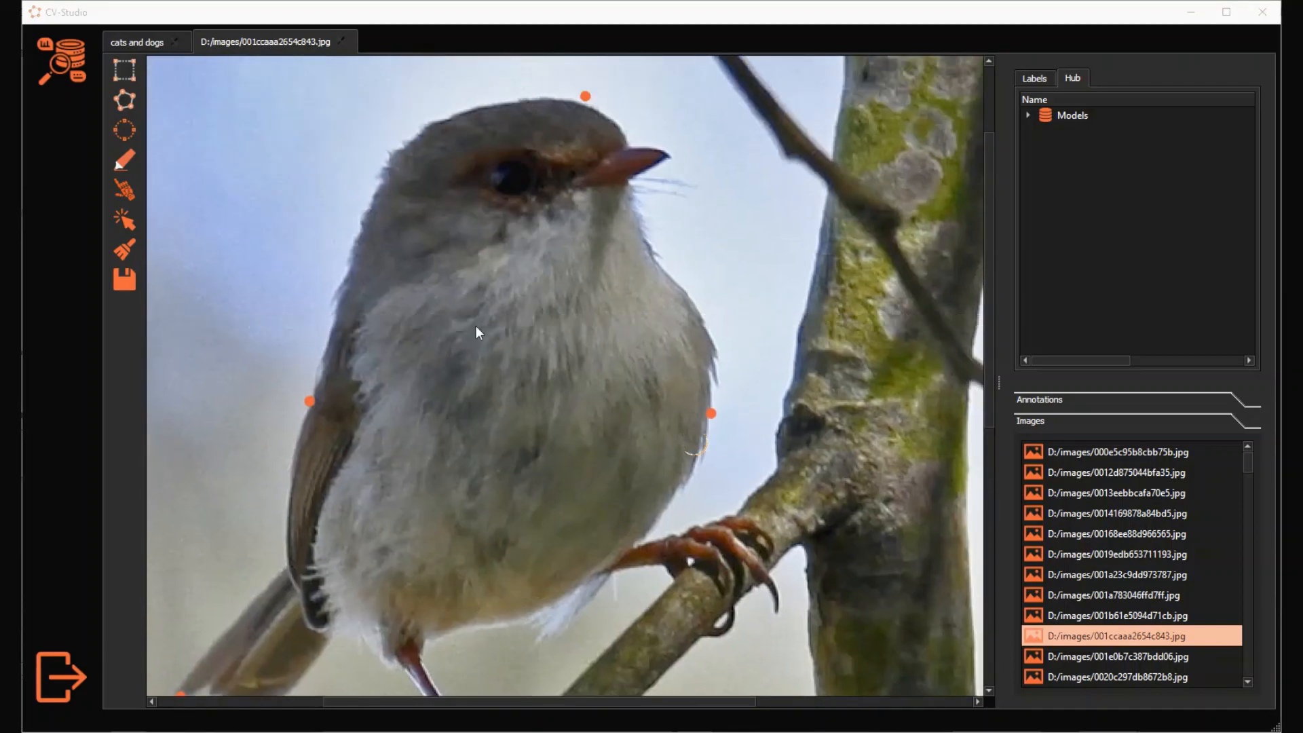